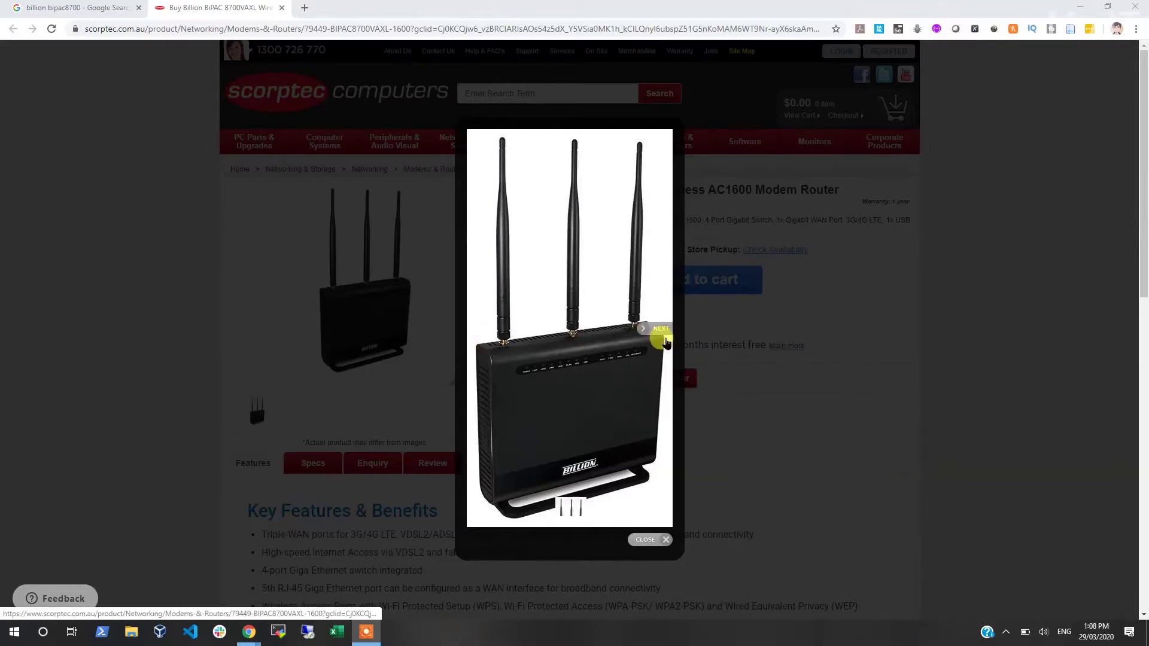
Step: Flip through two more BiPAC 8700VAXL product photos, then close the photo viewer
{"action": "left_click", "coordinate": [666, 333]}
{"action": "left_click", "coordinate": [666, 332]}
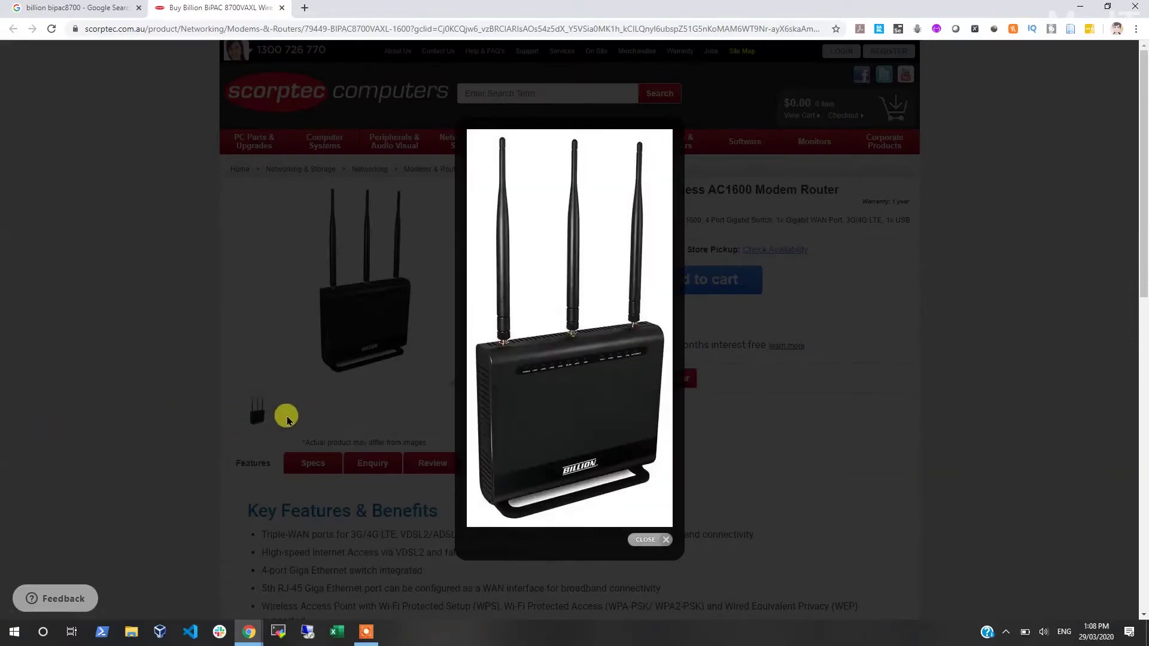
{"action": "left_click", "coordinate": [396, 389]}
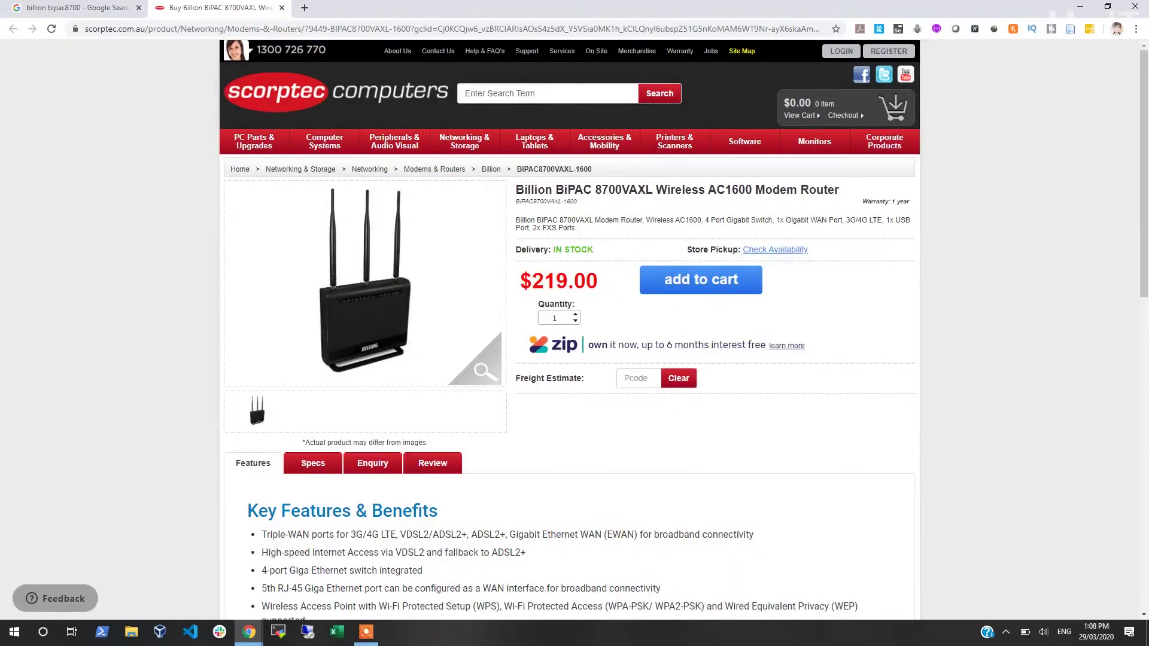
Step: Close the Scorptec shop tab and then the Chrome window
{"action": "middle_click", "coordinate": [248, 7]}
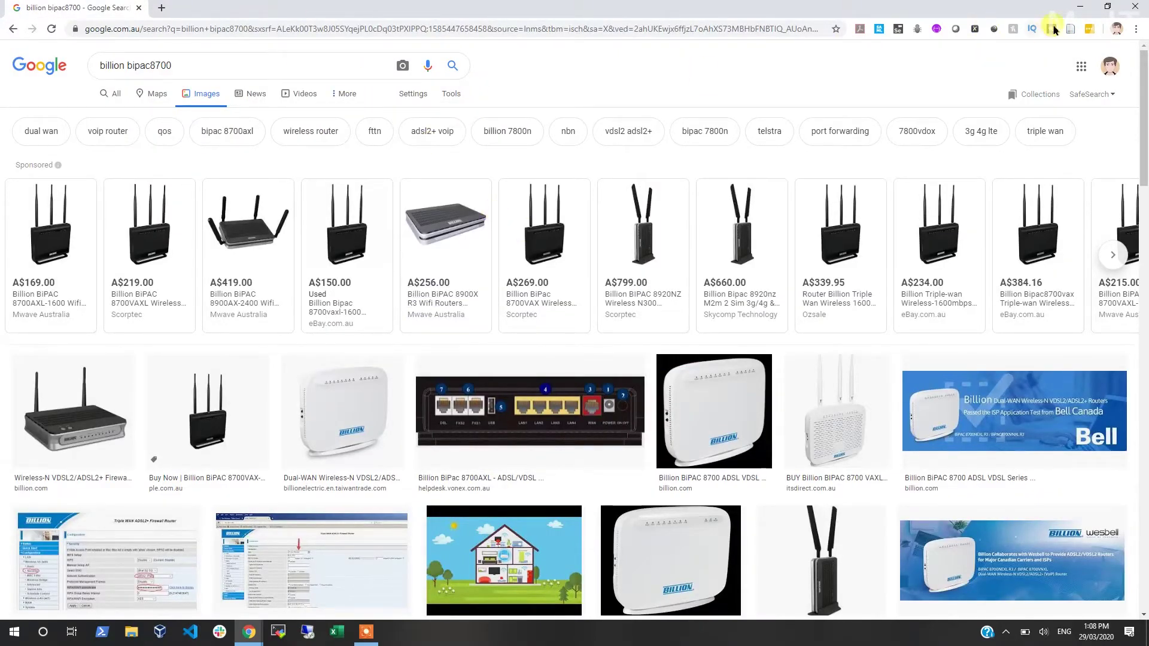
{"action": "left_click", "coordinate": [1132, 7]}
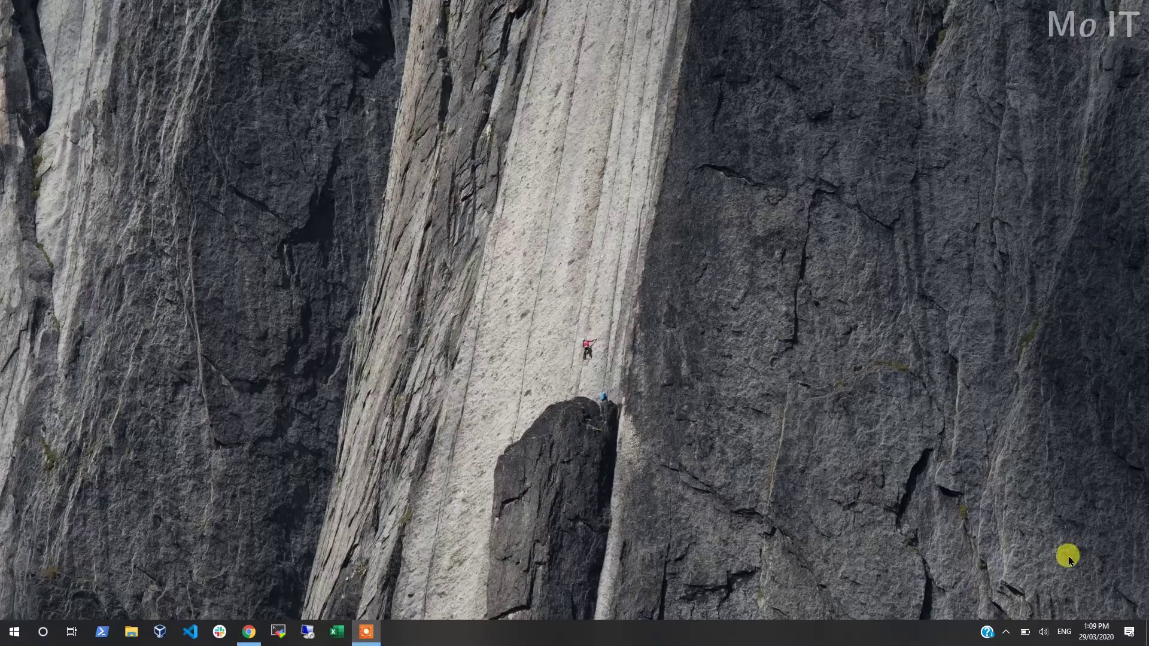
Step: Join the open wlan-ap-2.4g Wi-Fi network with automatic connection turned off
{"action": "left_click", "coordinate": [1008, 632]}
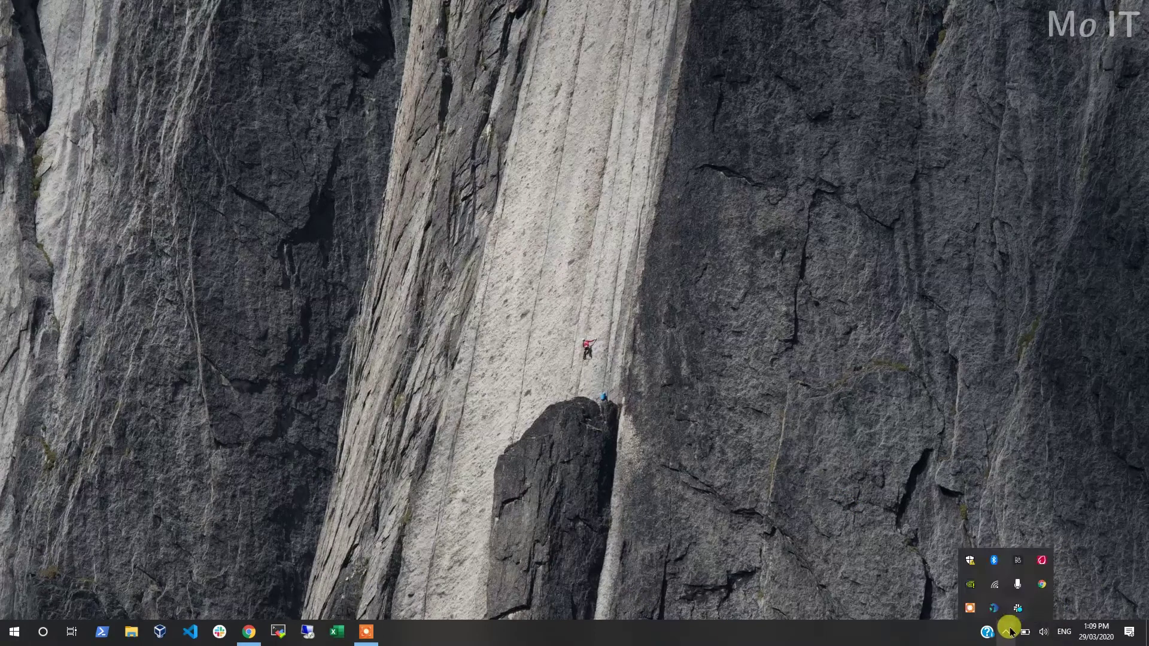
{"action": "left_click", "coordinate": [998, 593]}
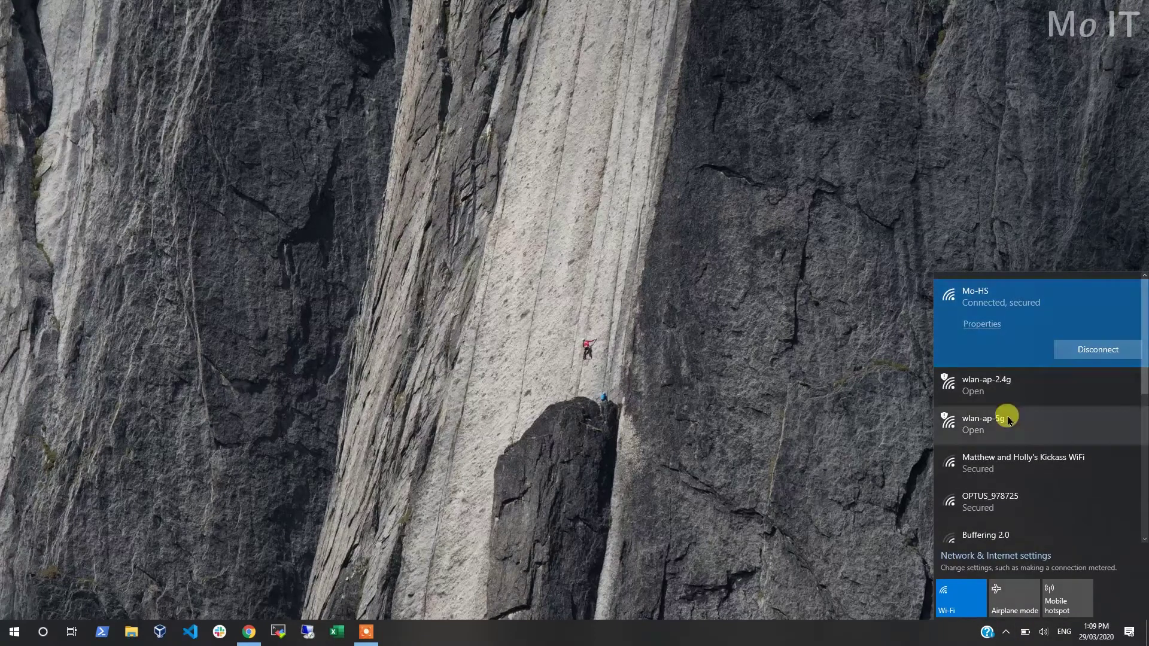
{"action": "left_click", "coordinate": [977, 389]}
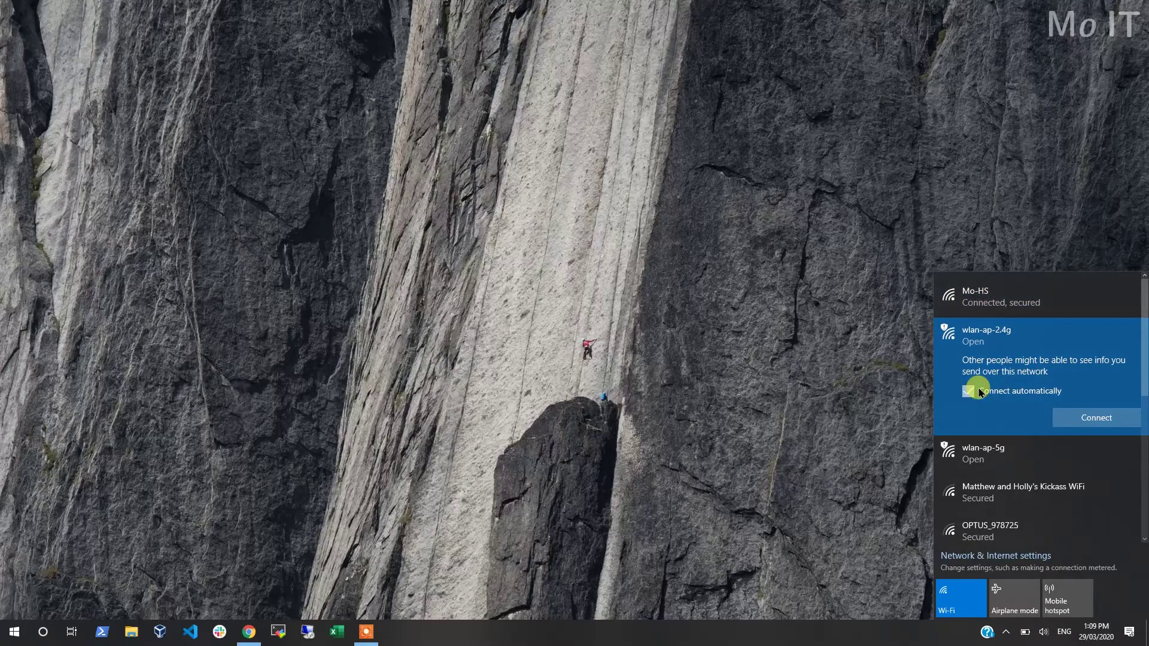
{"action": "left_click", "coordinate": [979, 391]}
{"action": "left_click", "coordinate": [1101, 417]}
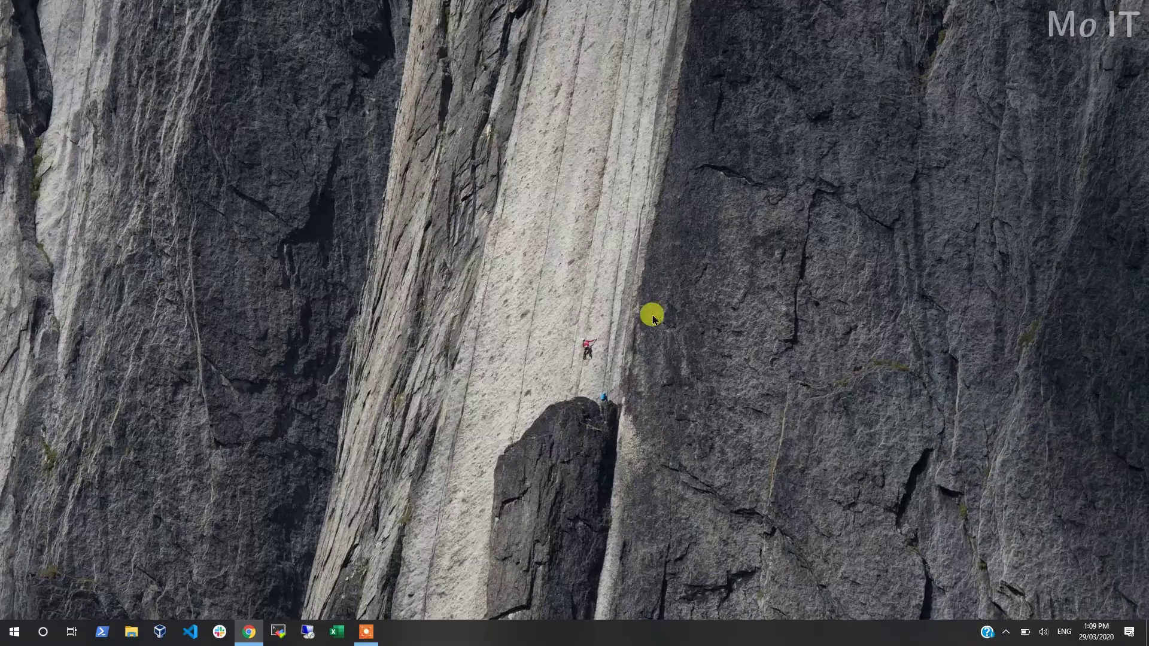
Step: Run ipconfig in Command Prompt and copy the default gateway 192.168.1.254
{"action": "key", "text": "super"}
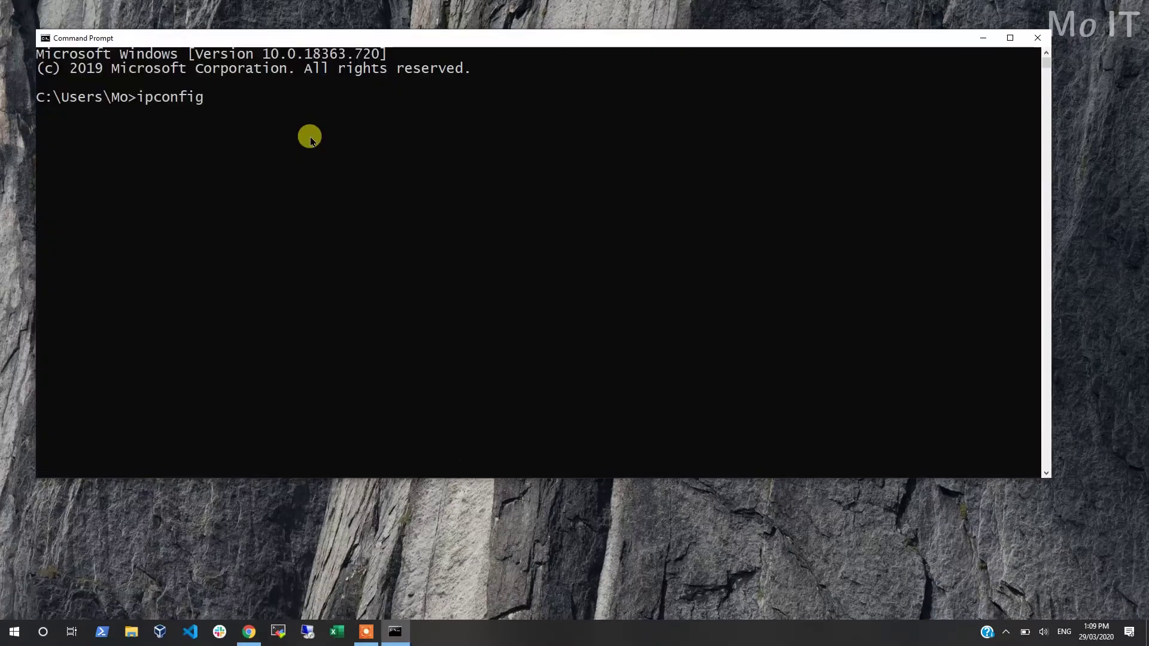
{"action": "key", "text": "Return"}
{"action": "scroll", "coordinate": [267, 359], "scroll_direction": "down", "scroll_amount": 1}
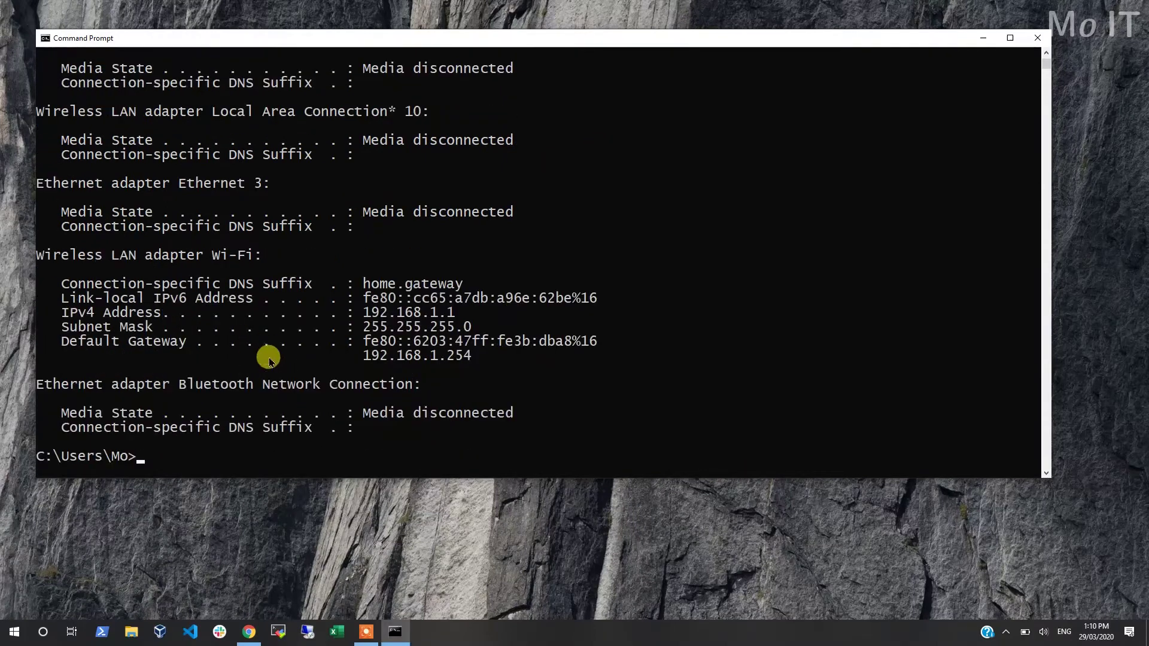
{"action": "left_click_drag", "start_coordinate": [468, 359], "coordinate": [371, 363]}
{"action": "key", "text": "ctrl+c"}
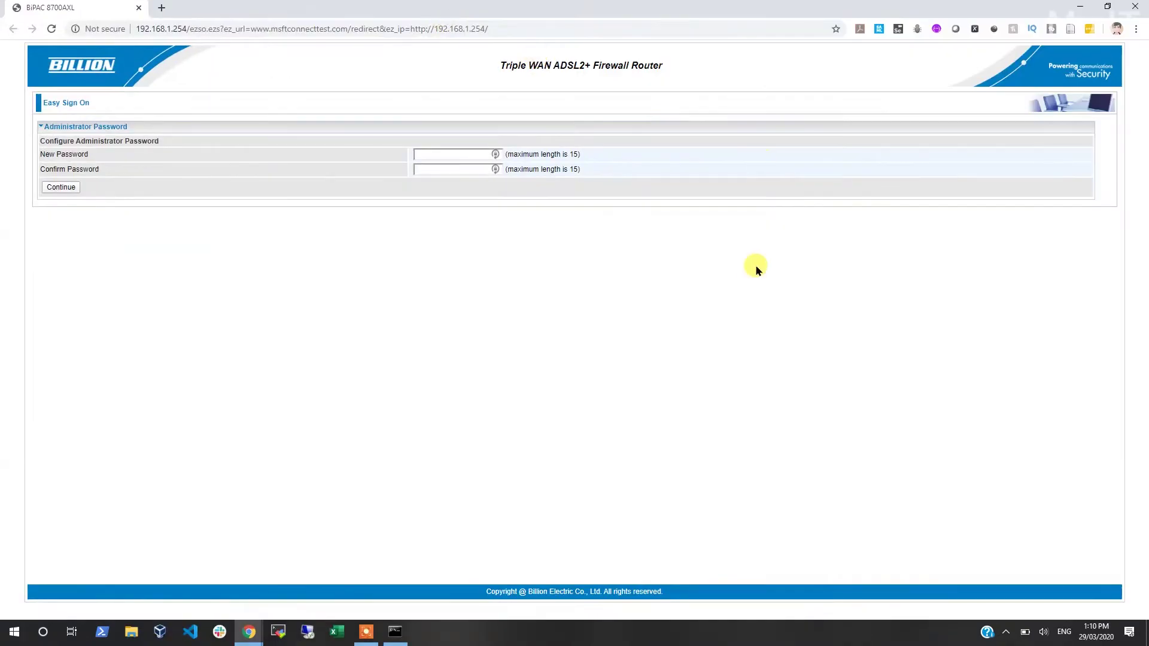
Step: Enlarge the router page, then enter, confirm and submit a new administrator password
{"action": "key", "text": "ctrl+plus"}
{"action": "key", "text": "ctrl+plus"}
{"action": "key", "text": "ctrl+plus"}
{"action": "key", "text": "ctrl+plus"}
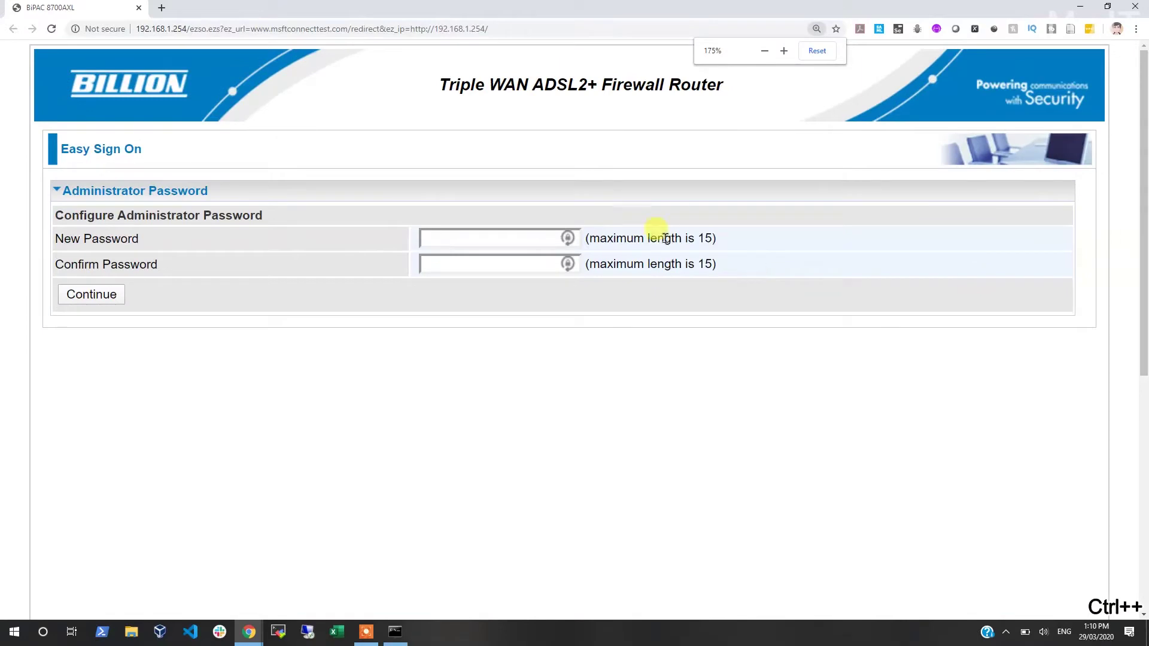
{"action": "left_click", "coordinate": [470, 242]}
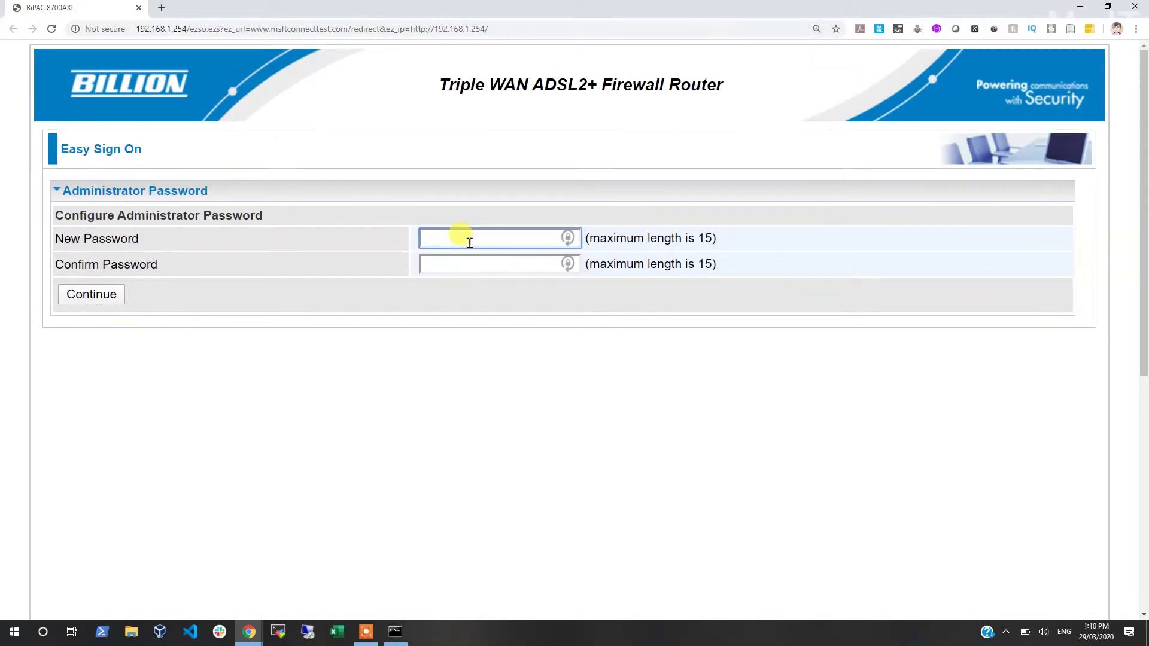
{"action": "type", "text": "1234"}
{"action": "key", "text": "Tab"}
{"action": "type", "text": "1234"}
{"action": "left_click", "coordinate": [100, 295]}
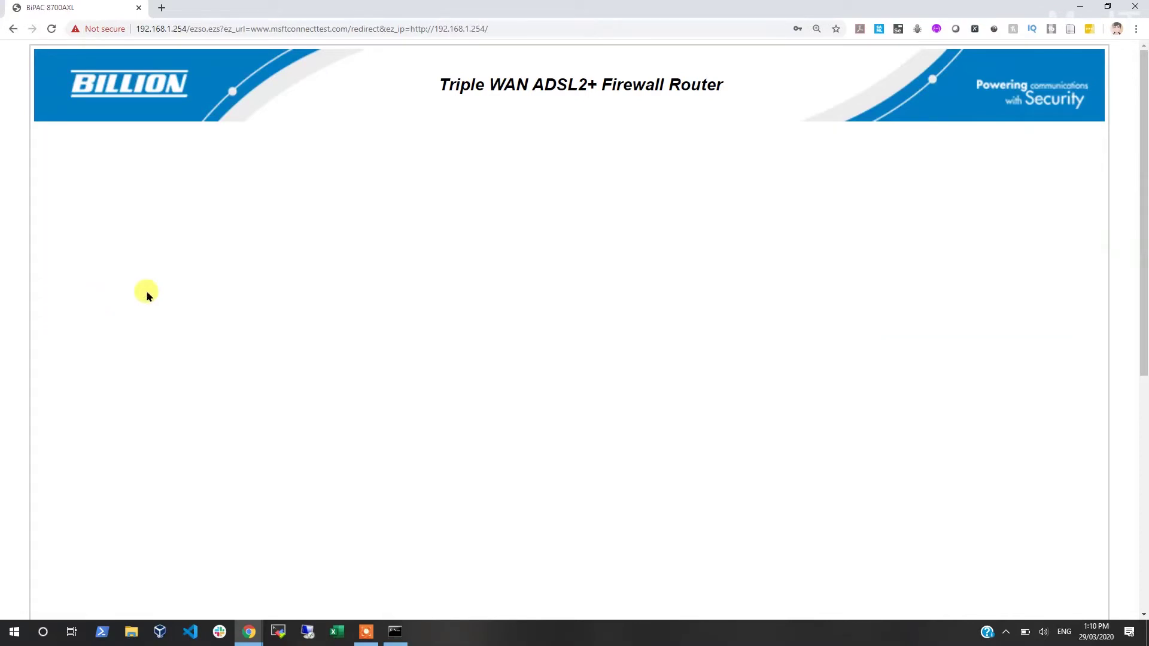
{"action": "scroll", "coordinate": [562, 270], "scroll_direction": "down", "scroll_amount": 5}
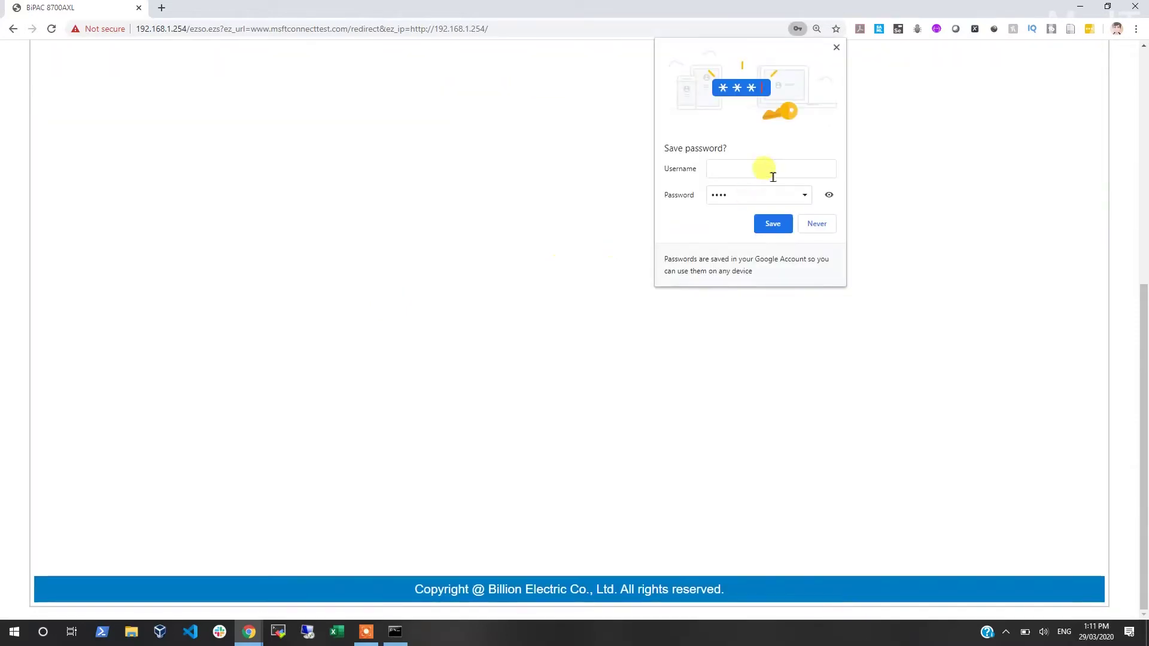
Step: Skip past time zone and set the main WAN port to Ethernet
{"action": "left_click", "coordinate": [109, 273]}
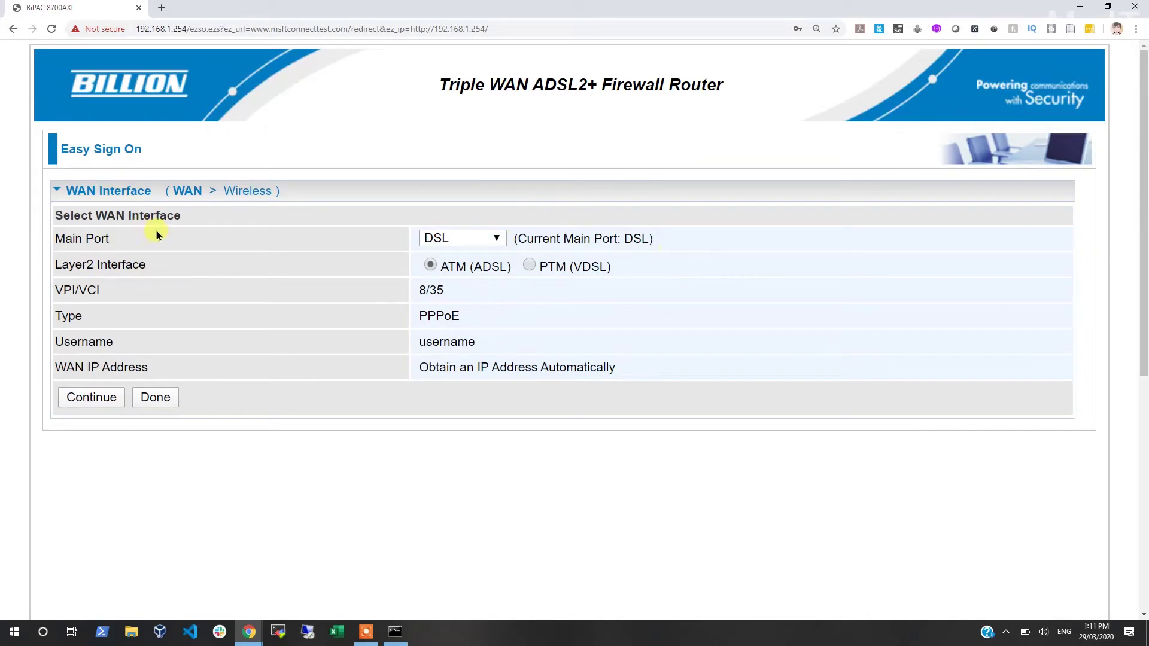
{"action": "left_click", "coordinate": [498, 238]}
{"action": "left_click", "coordinate": [480, 278]}
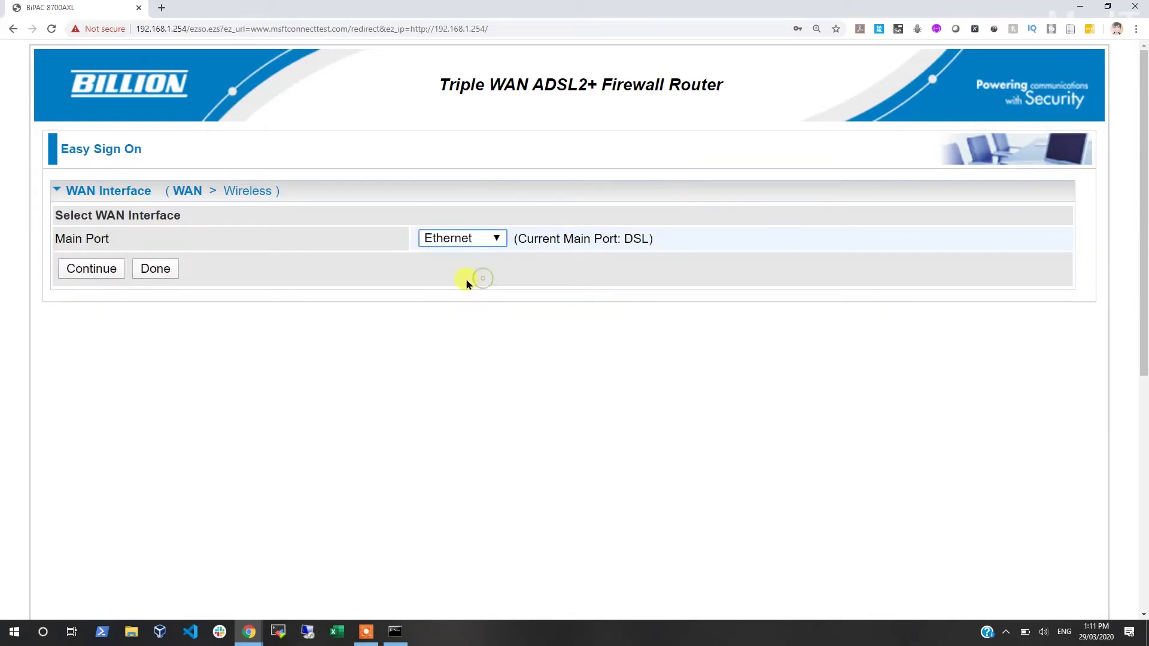
{"action": "left_click", "coordinate": [116, 271]}
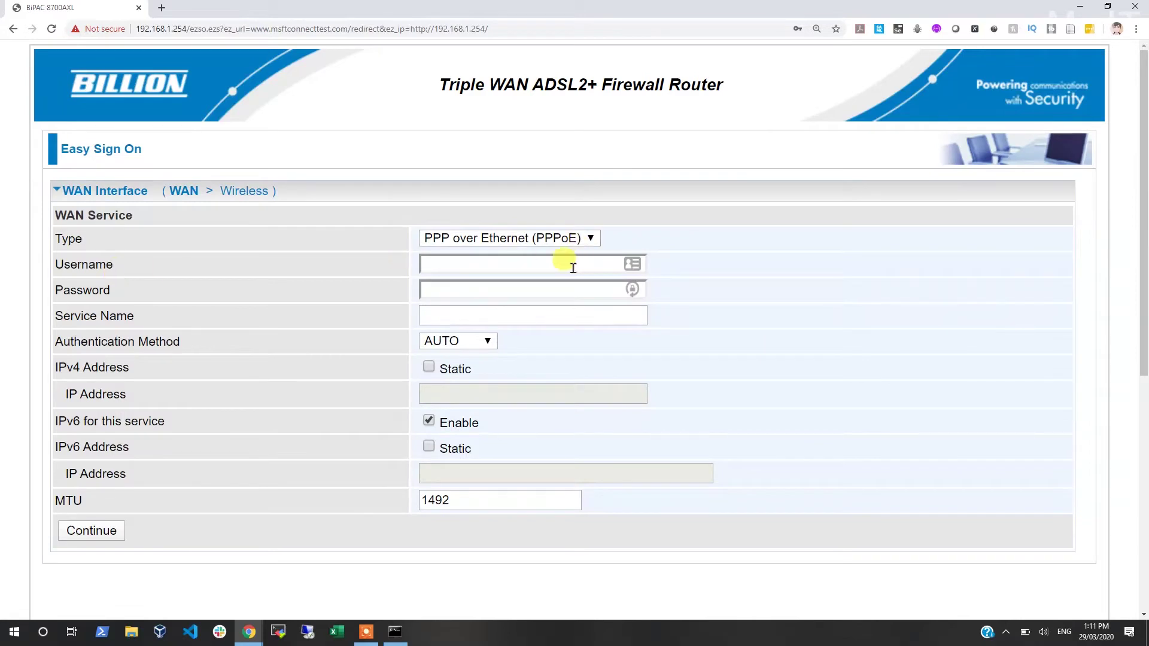
Step: Submit the PPPoE credentials with service name NBN, then continue to wireless setup
{"action": "left_click", "coordinate": [573, 266]}
{"action": "left_click", "coordinate": [218, 258]}
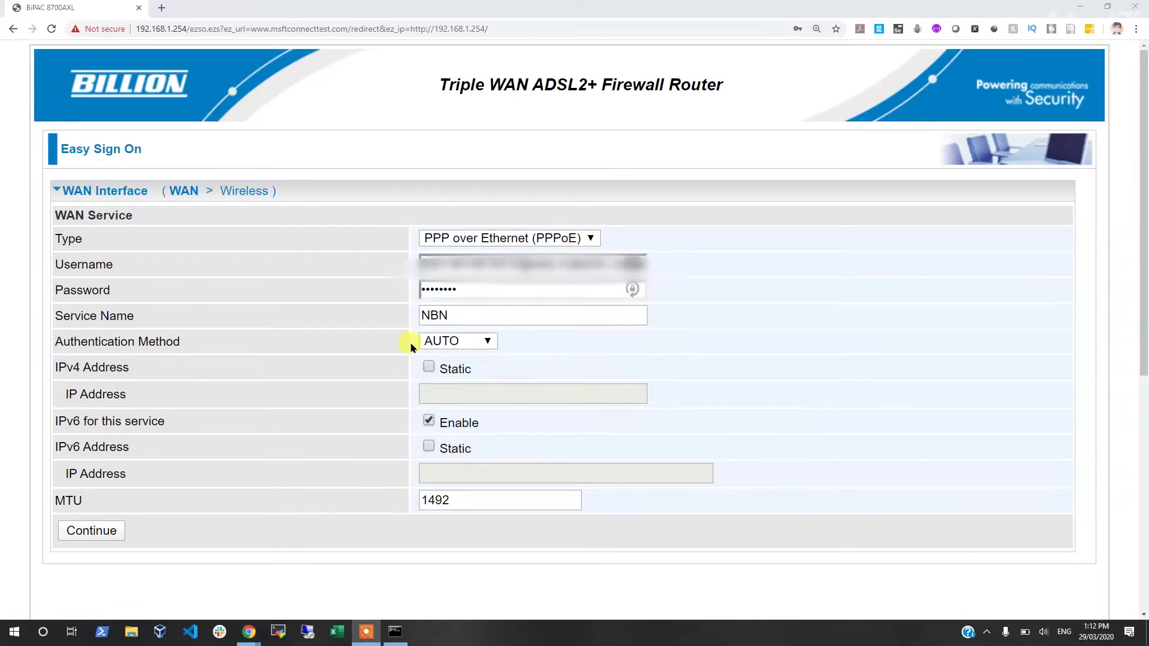
{"action": "left_click", "coordinate": [79, 535]}
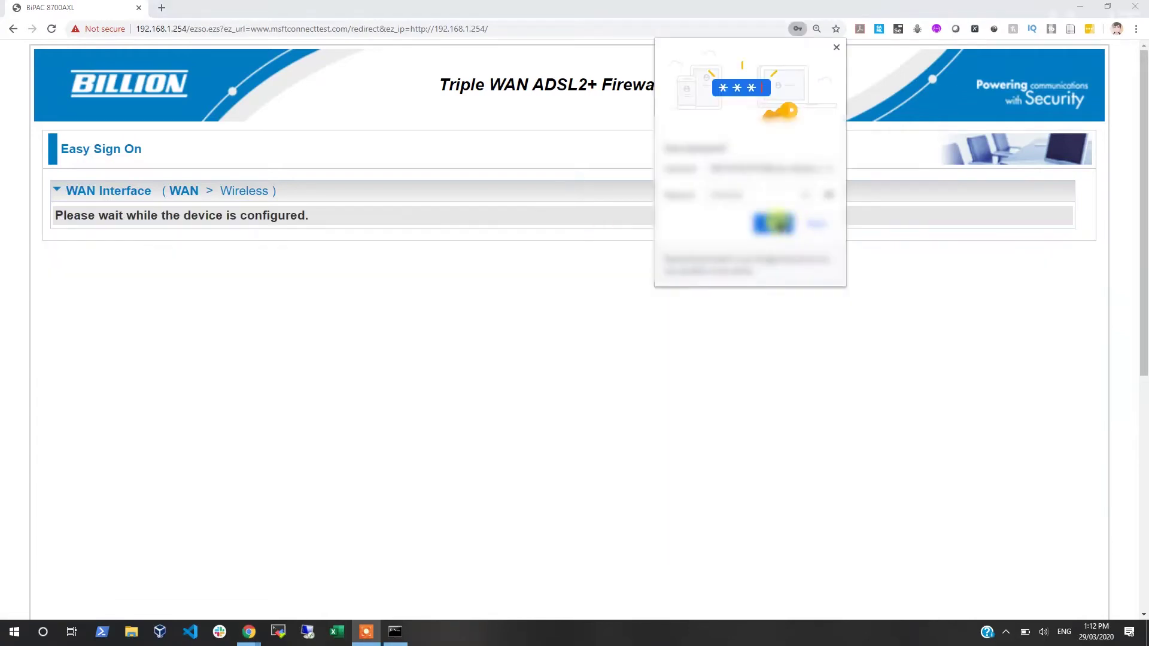
{"action": "left_click", "coordinate": [778, 226]}
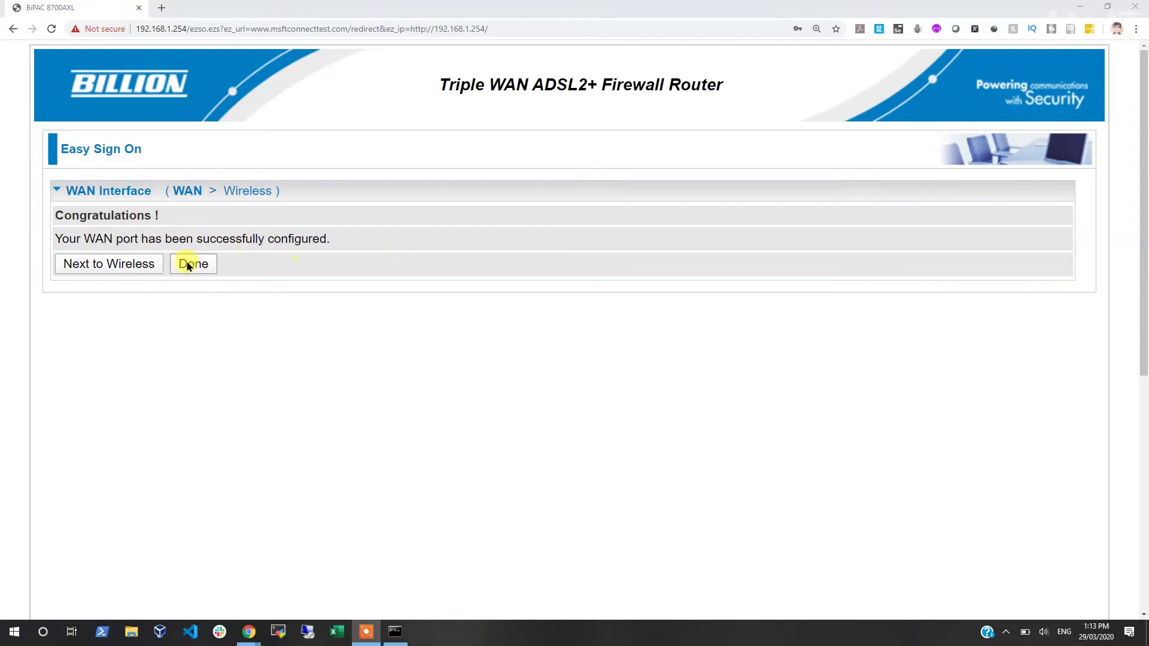
{"action": "left_click", "coordinate": [108, 266]}
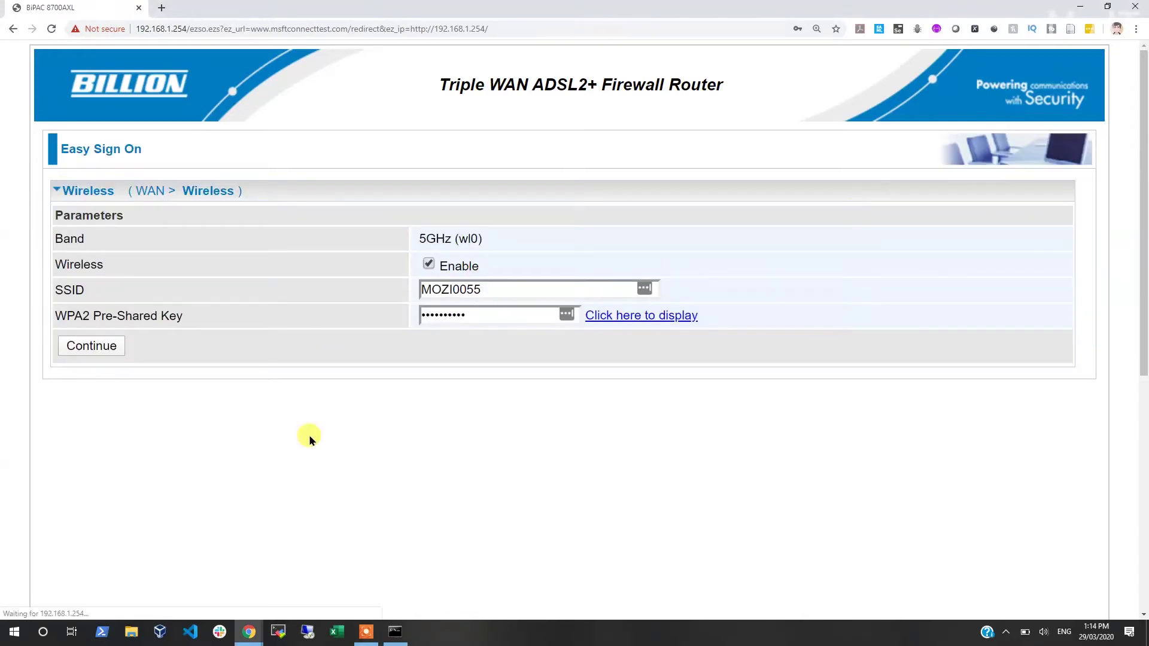
Step: Begin entering the WPA2 pre-shared key for the 2.4GHz MOZI0055-2.4 network
{"action": "left_click", "coordinate": [449, 313]}
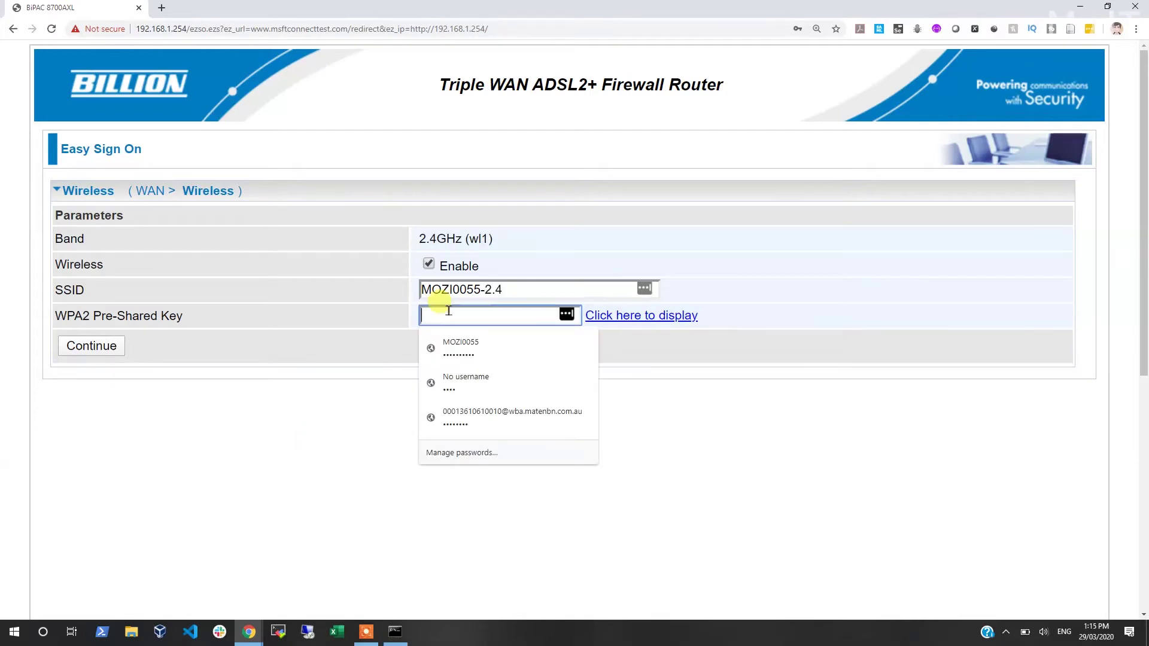
{"action": "type", "text": "•"}
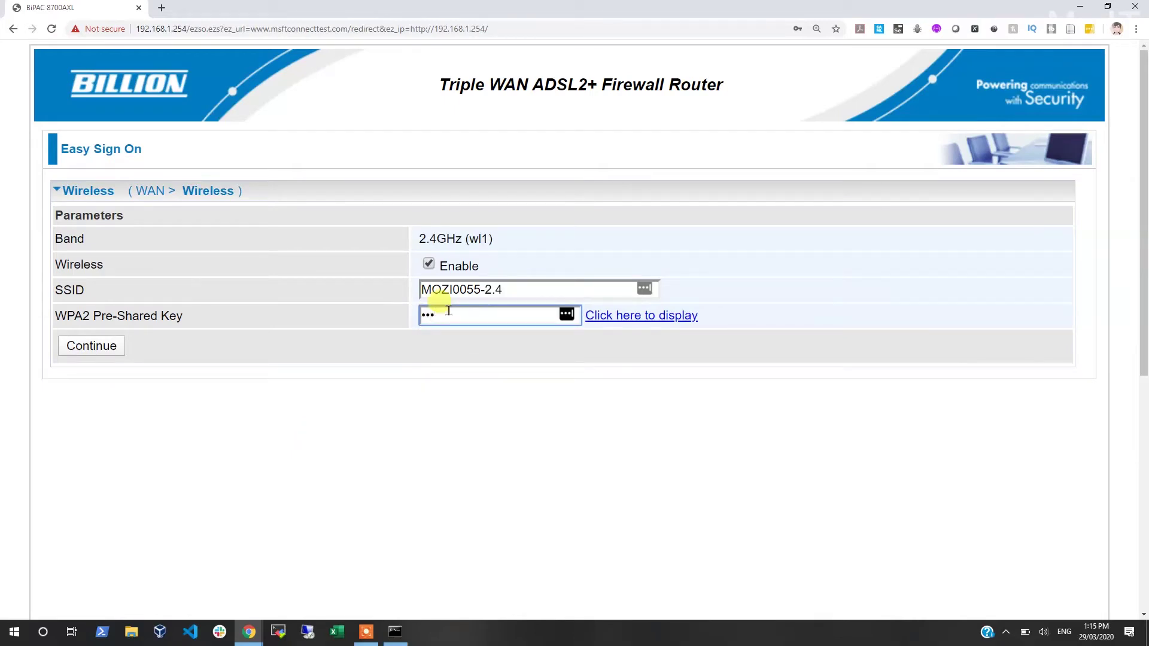
Step: Submit the 2.4GHz key and clear the network-change error message
{"action": "key", "text": "Return"}
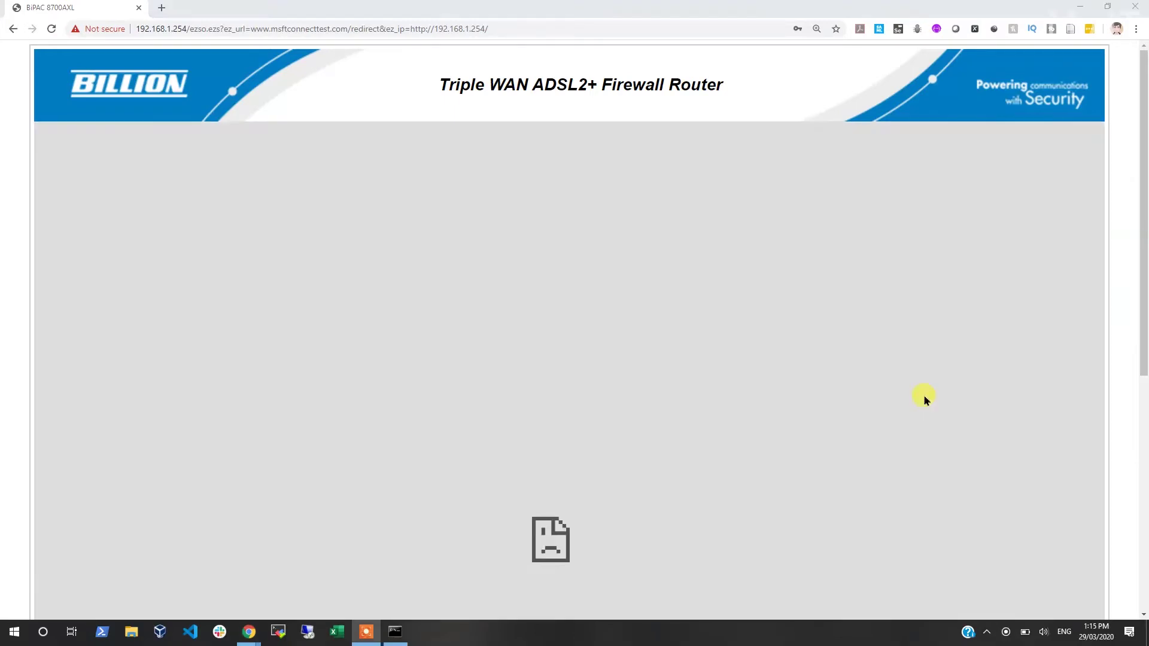
{"action": "left_click_drag", "start_coordinate": [452, 352], "coordinate": [786, 425]}
{"action": "left_click", "coordinate": [911, 471]}
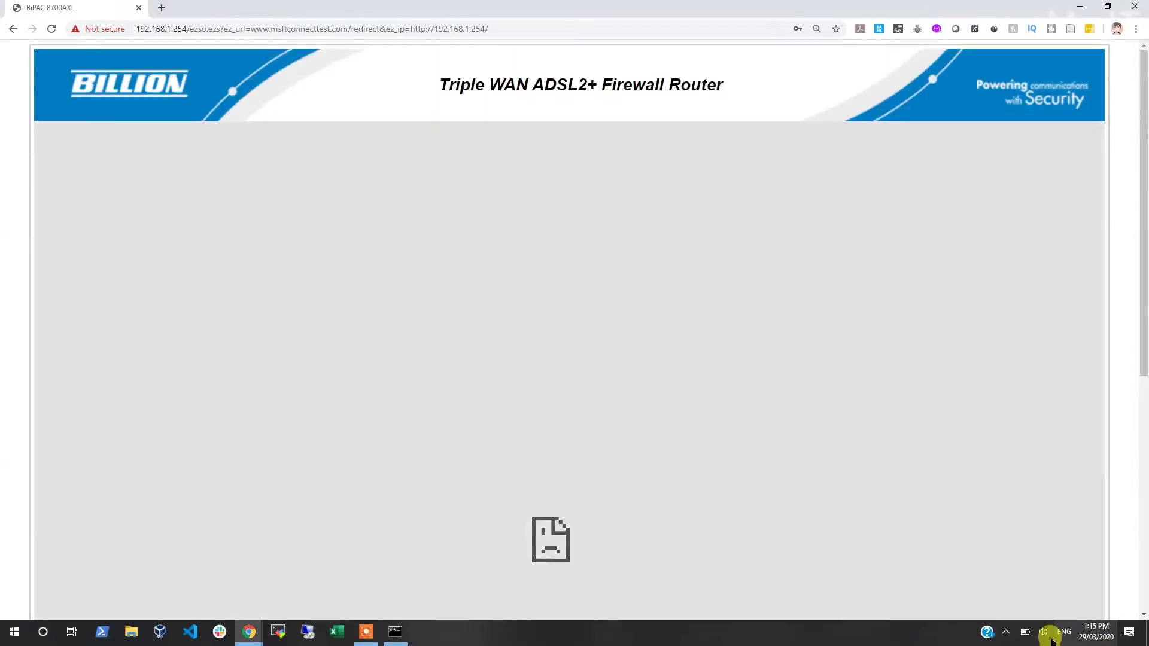
Step: Connect the PC to MOZI0055 as discoverable and reload the router page
{"action": "left_click", "coordinate": [1006, 633]}
{"action": "left_click", "coordinate": [995, 585]}
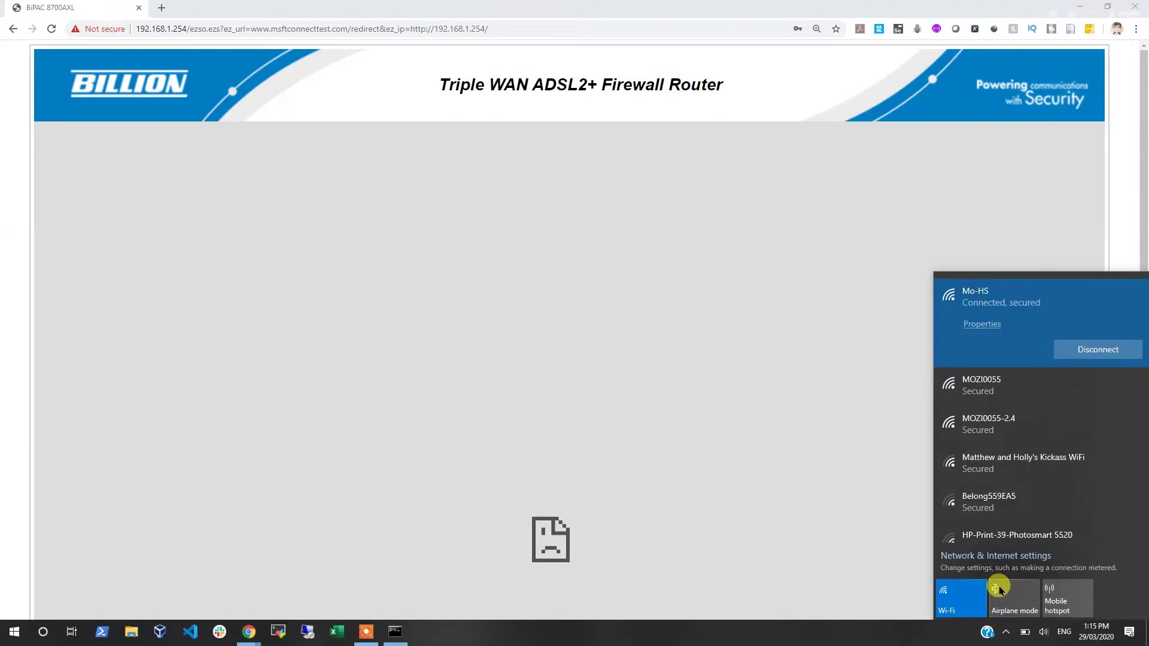
{"action": "left_click", "coordinate": [1000, 388]}
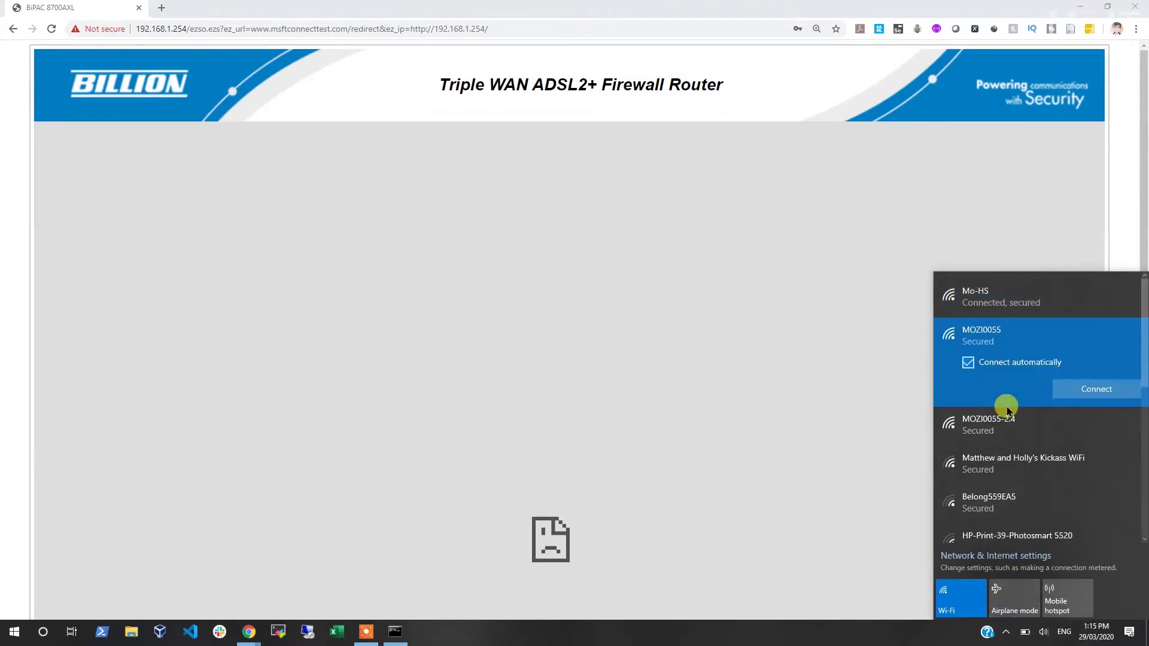
{"action": "left_click", "coordinate": [1059, 390]}
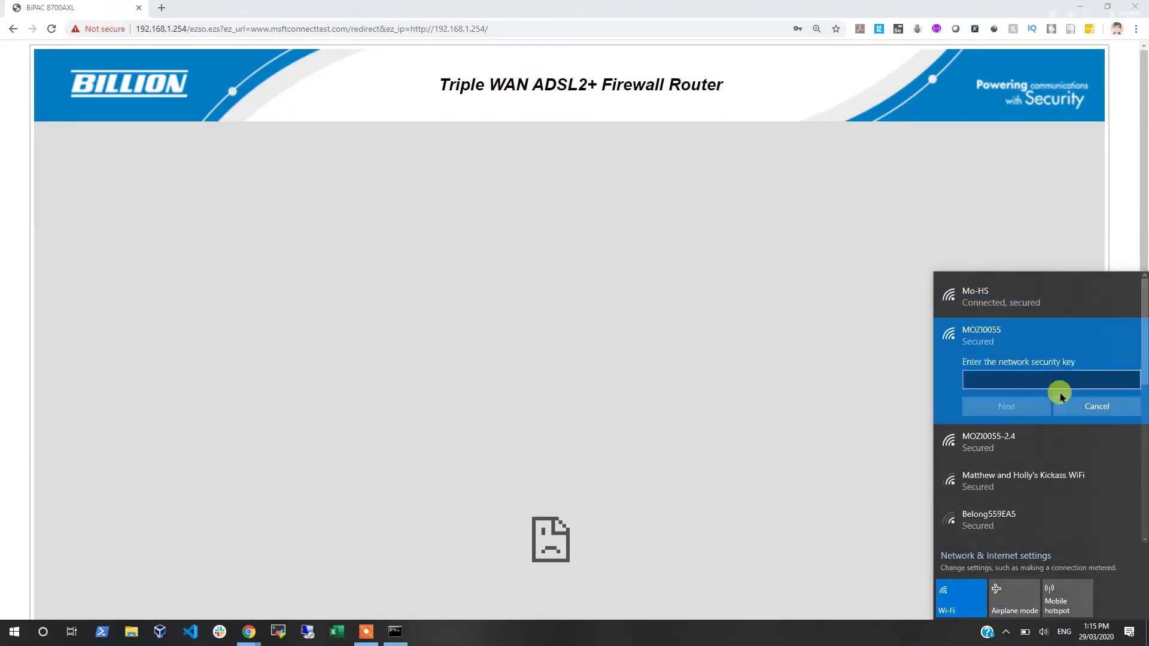
{"action": "left_click", "coordinate": [997, 442]}
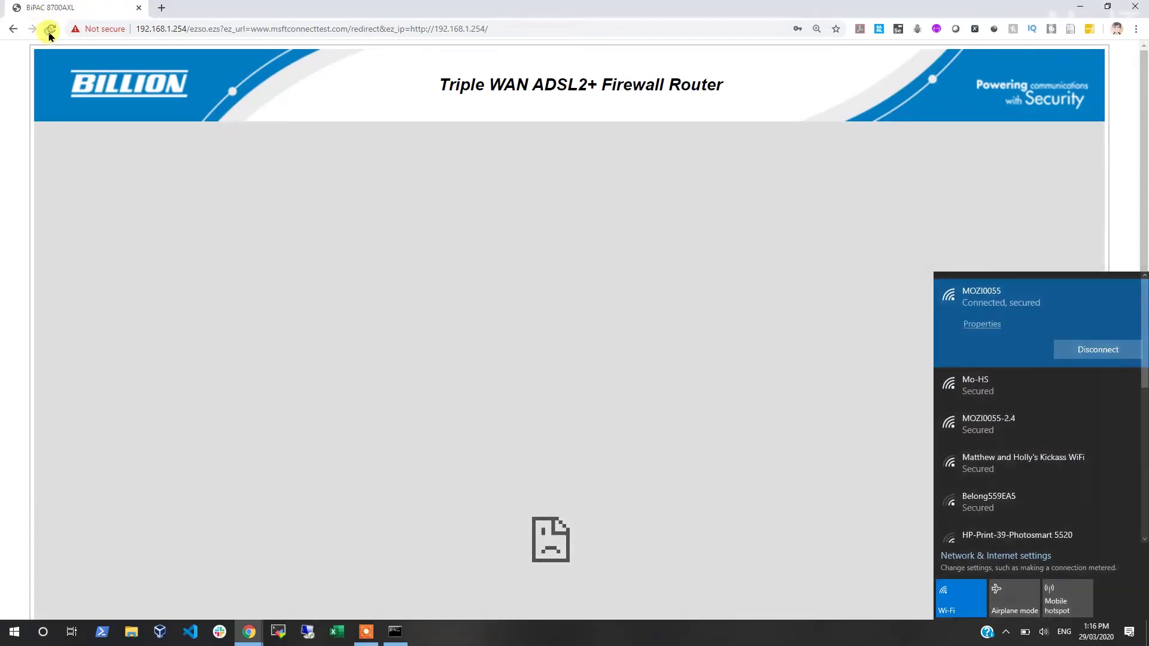
{"action": "left_click", "coordinate": [51, 29]}
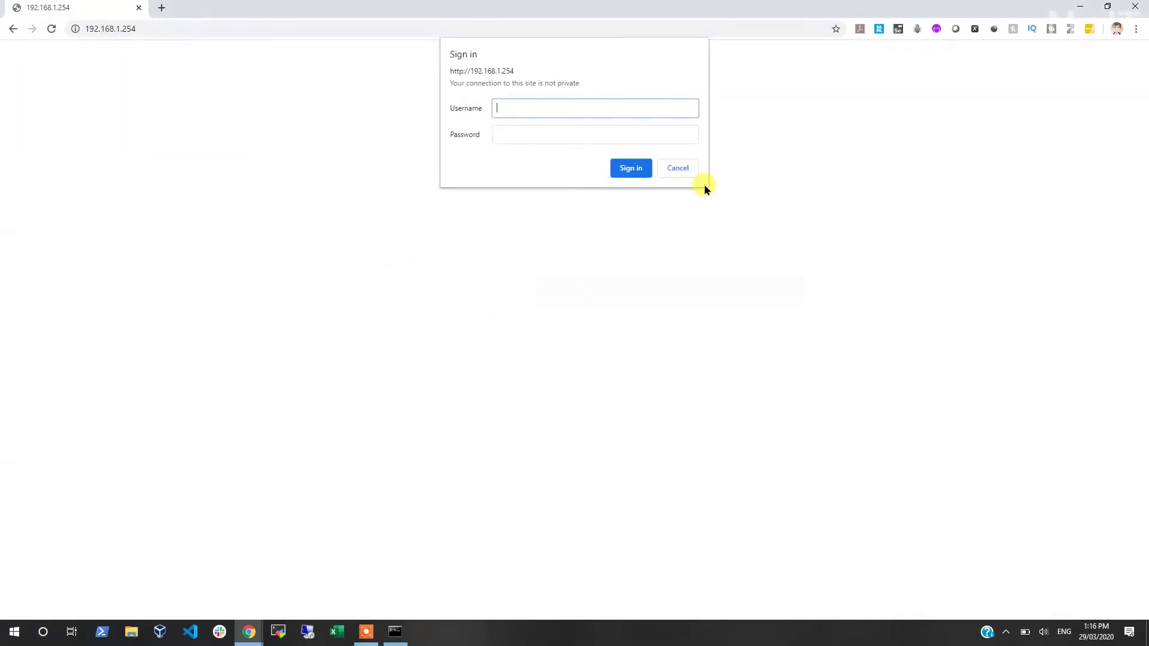
Step: Sign back into the router, load google.com in a new tab, then return to the router tab
{"action": "key", "text": "Tab"}
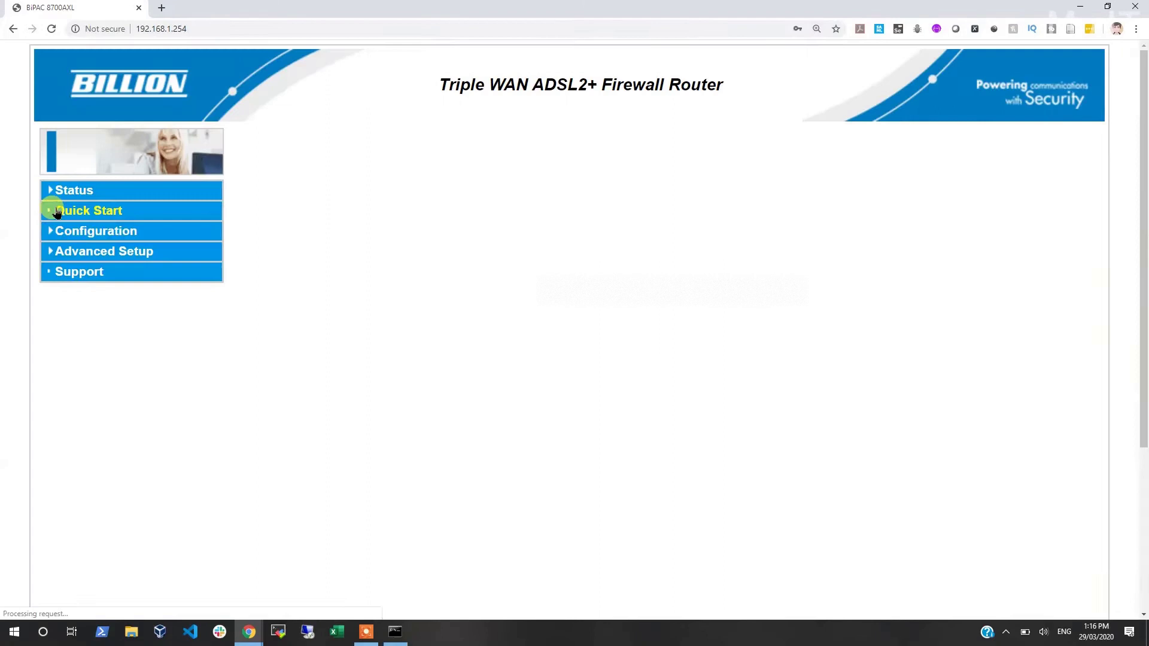
{"action": "left_click", "coordinate": [60, 214]}
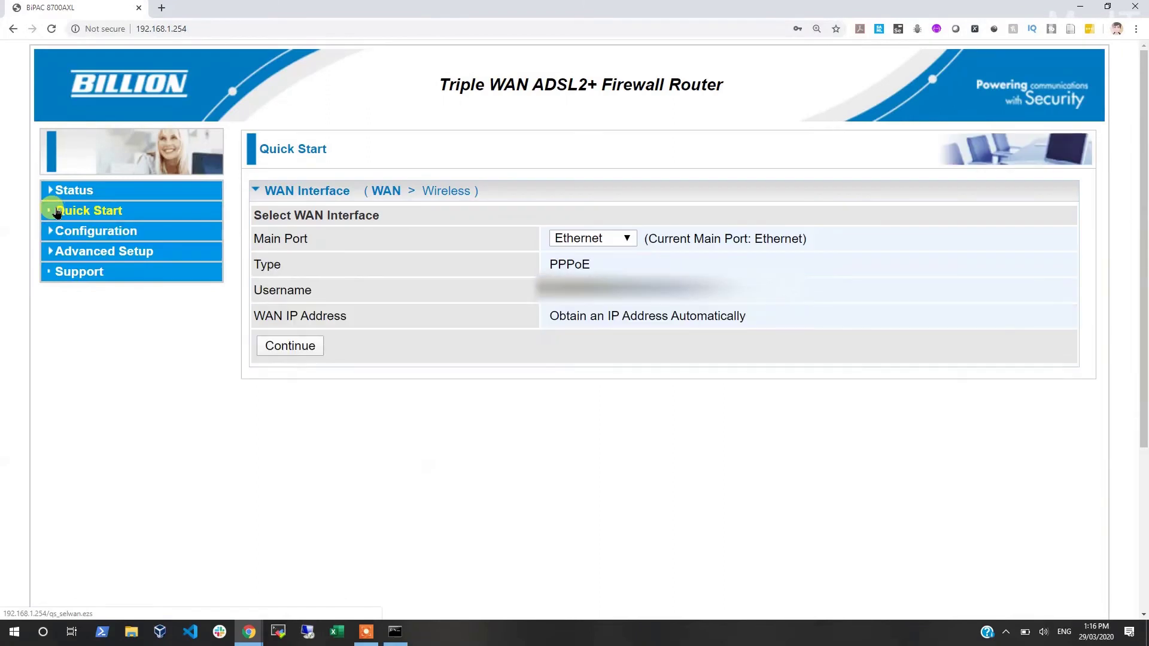
{"action": "left_click", "coordinate": [161, 7]}
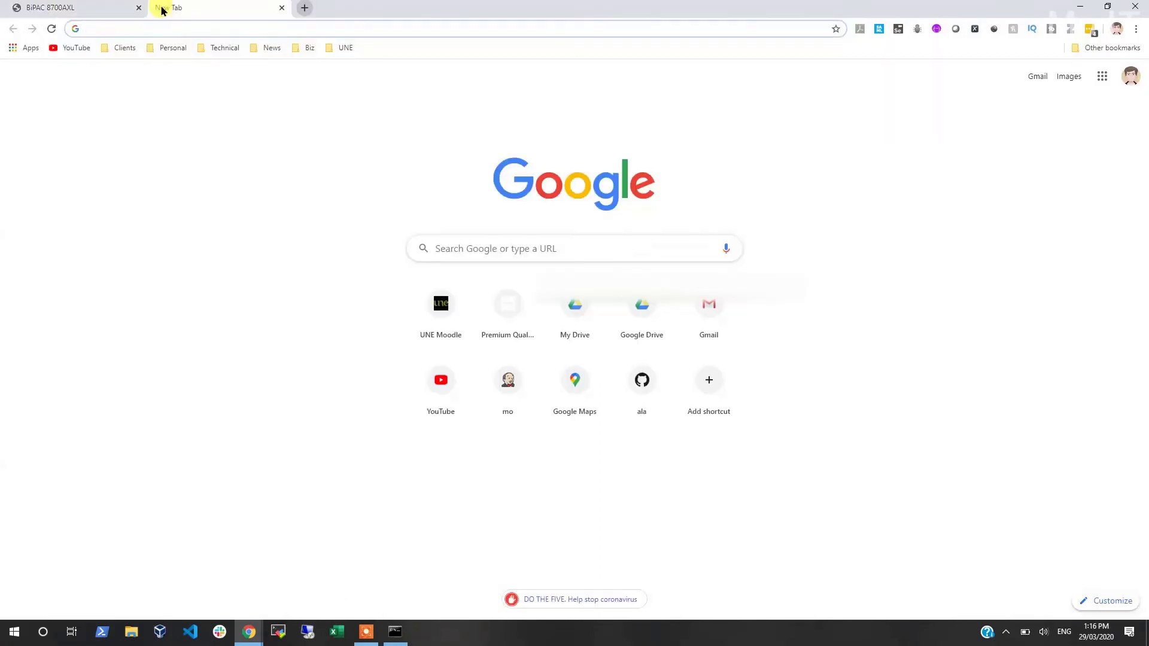
{"action": "type", "text": "google.com.au"}
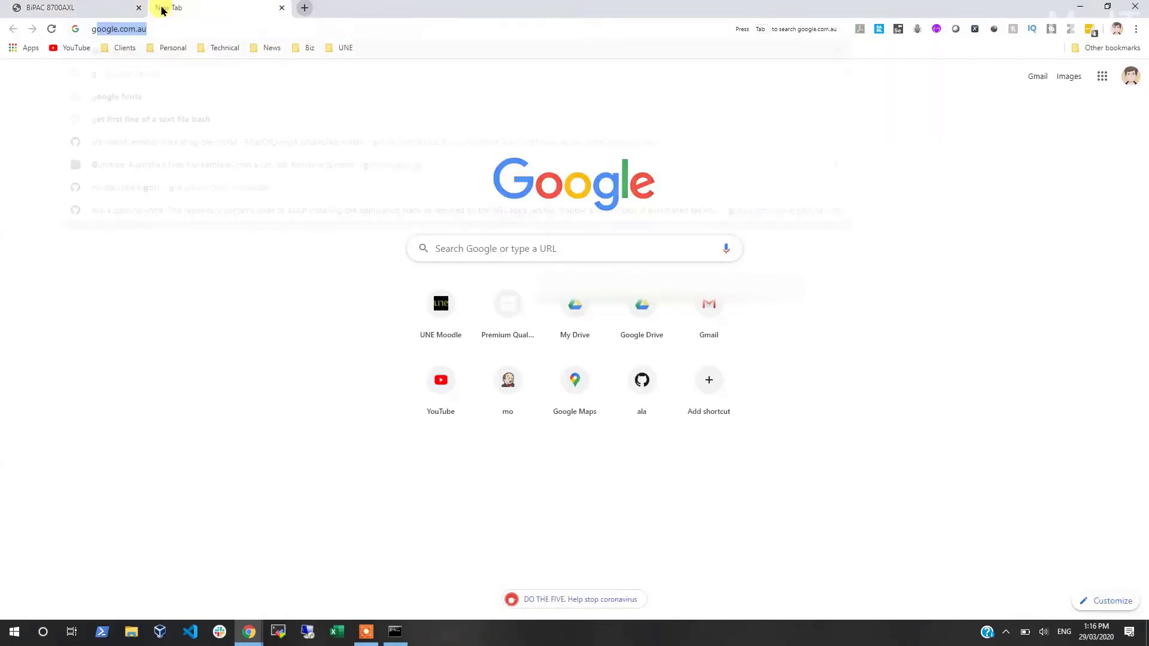
{"action": "key", "text": "ctrl+Return"}
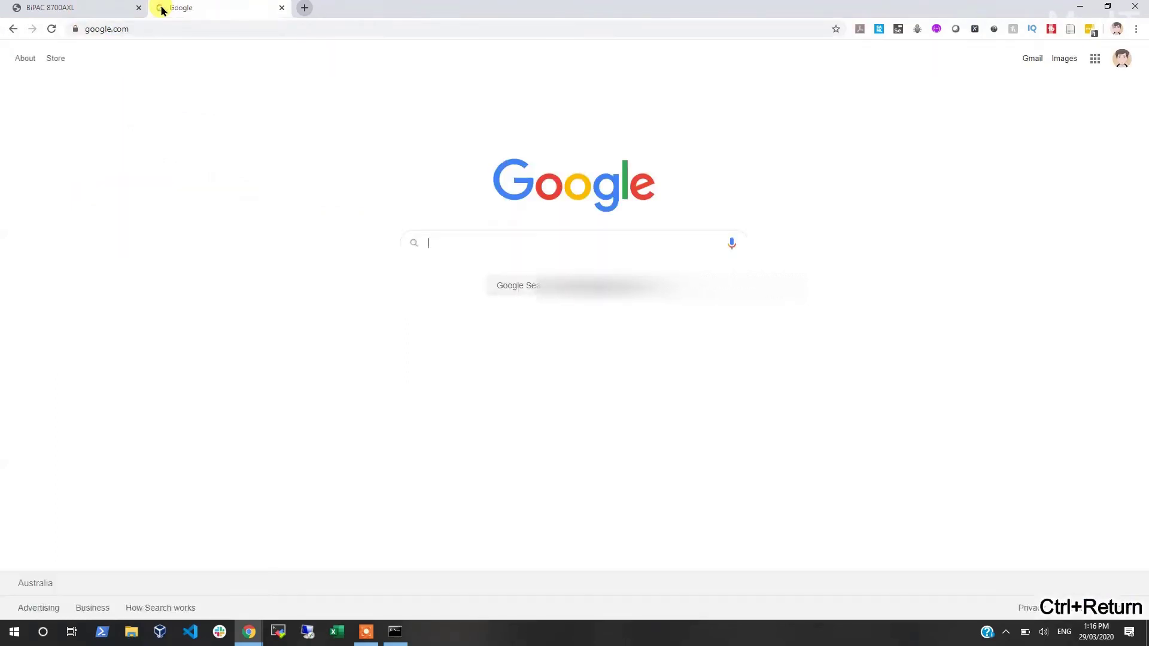
{"action": "left_click", "coordinate": [33, 7]}
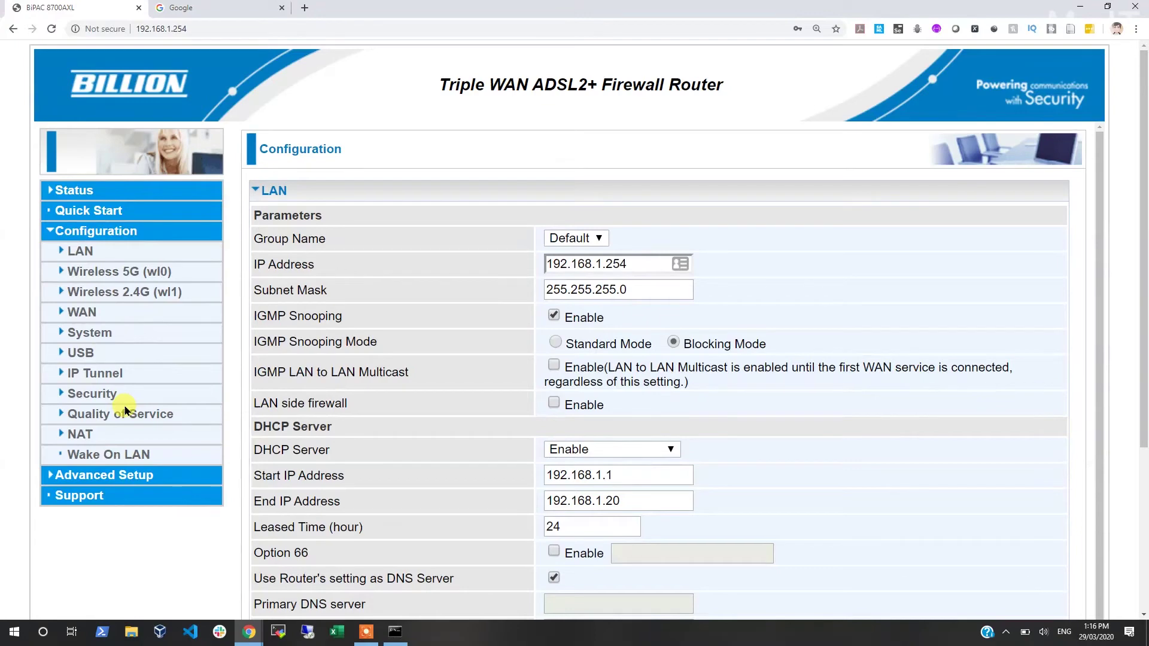
Step: Browse the router's IP Tunnel, Routing, Certificate, WAN Service and IPTV Applications pages
{"action": "left_click", "coordinate": [109, 373]}
{"action": "left_click", "coordinate": [95, 513]}
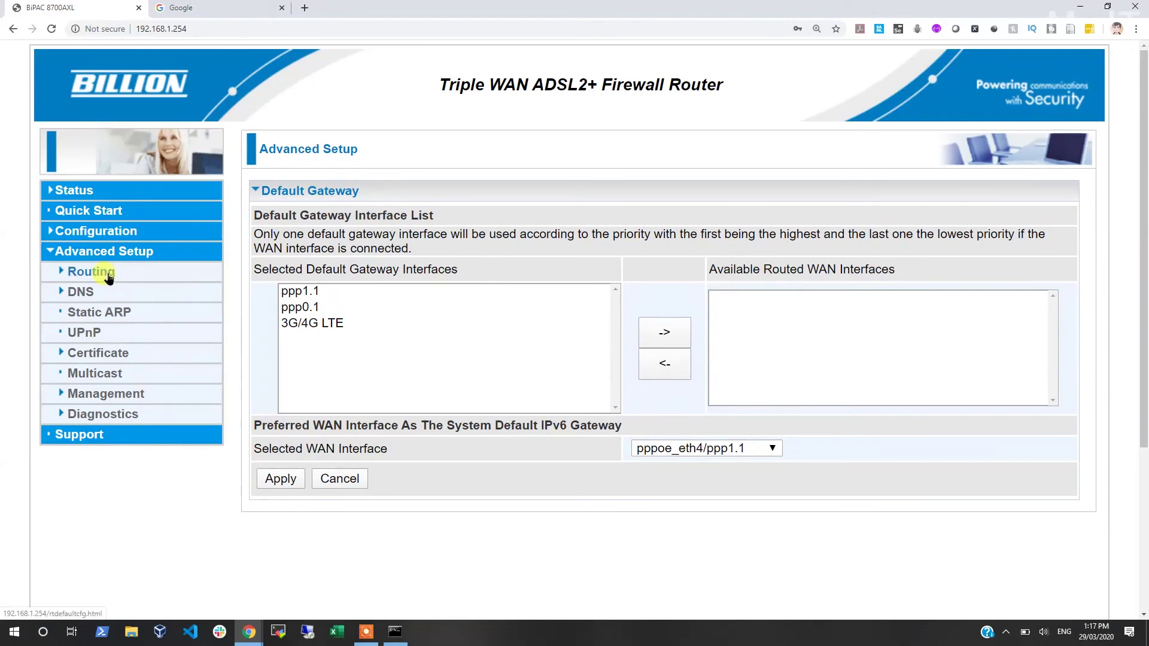
{"action": "left_click", "coordinate": [108, 275]}
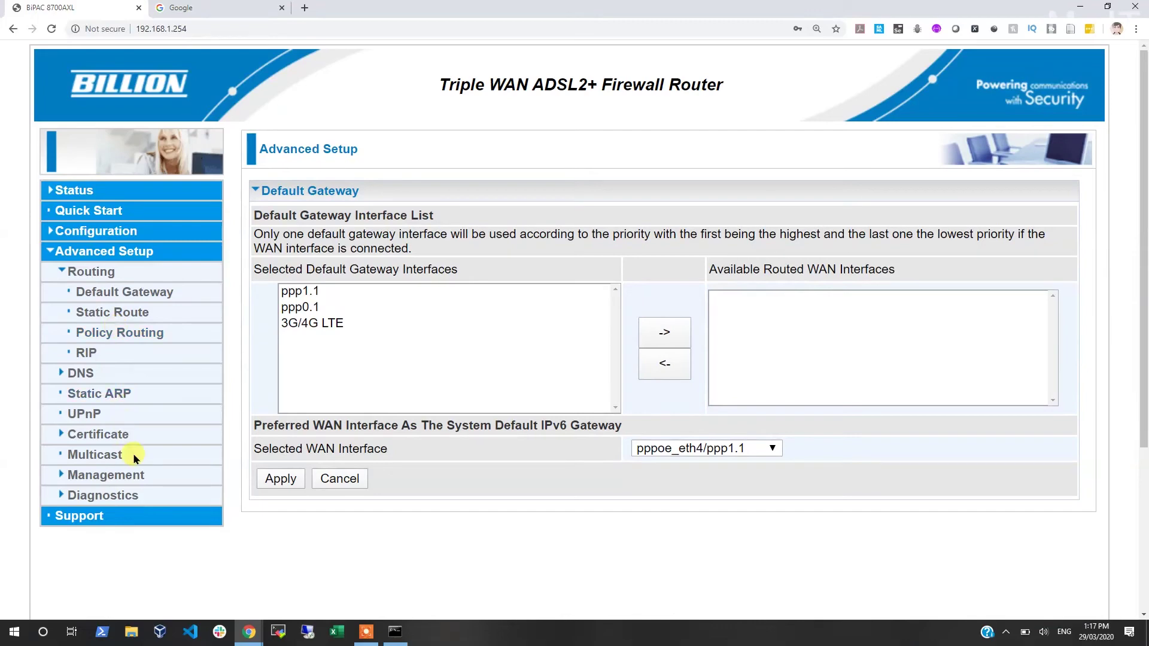
{"action": "left_click", "coordinate": [103, 434]}
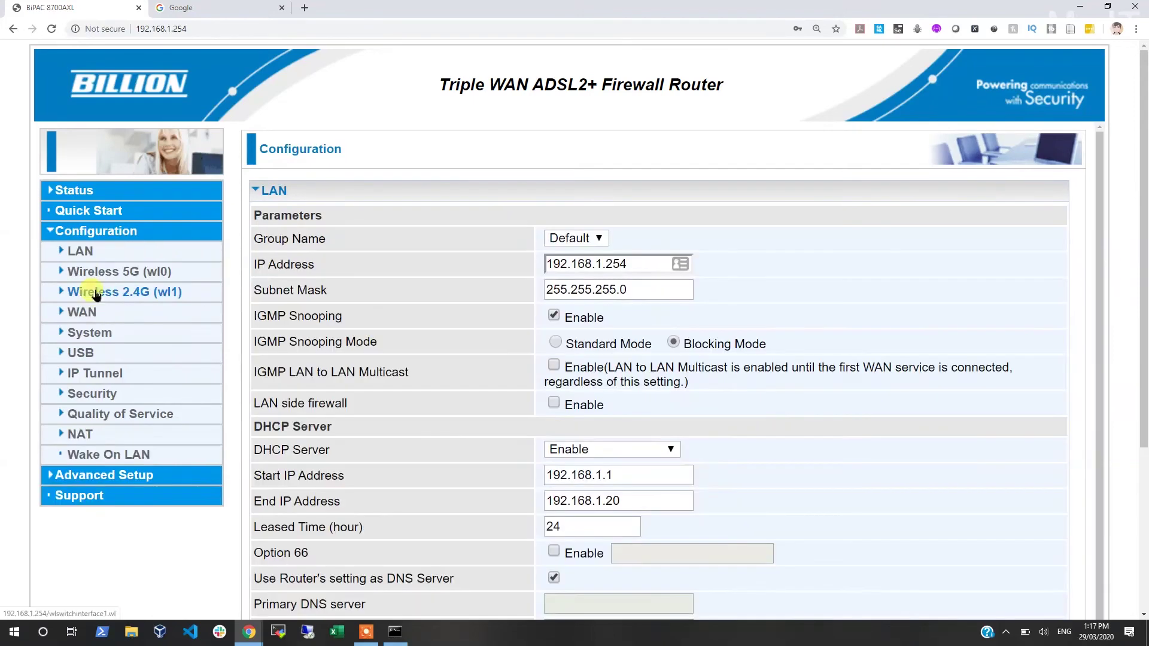
{"action": "left_click", "coordinate": [87, 312]}
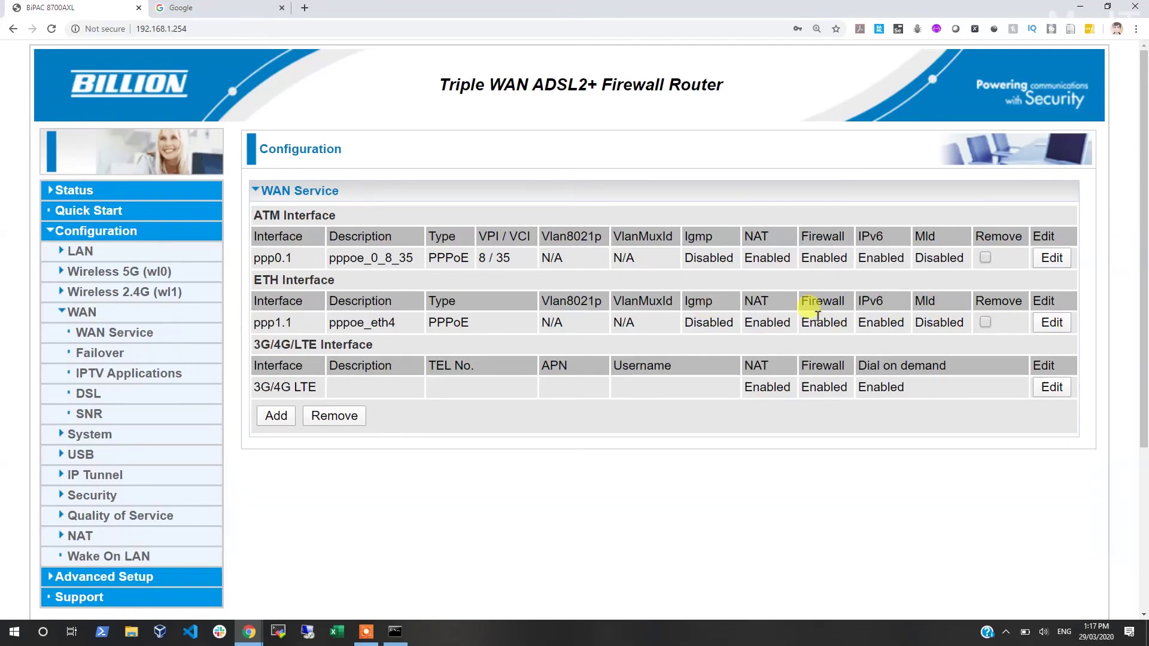
{"action": "left_click", "coordinate": [114, 373]}
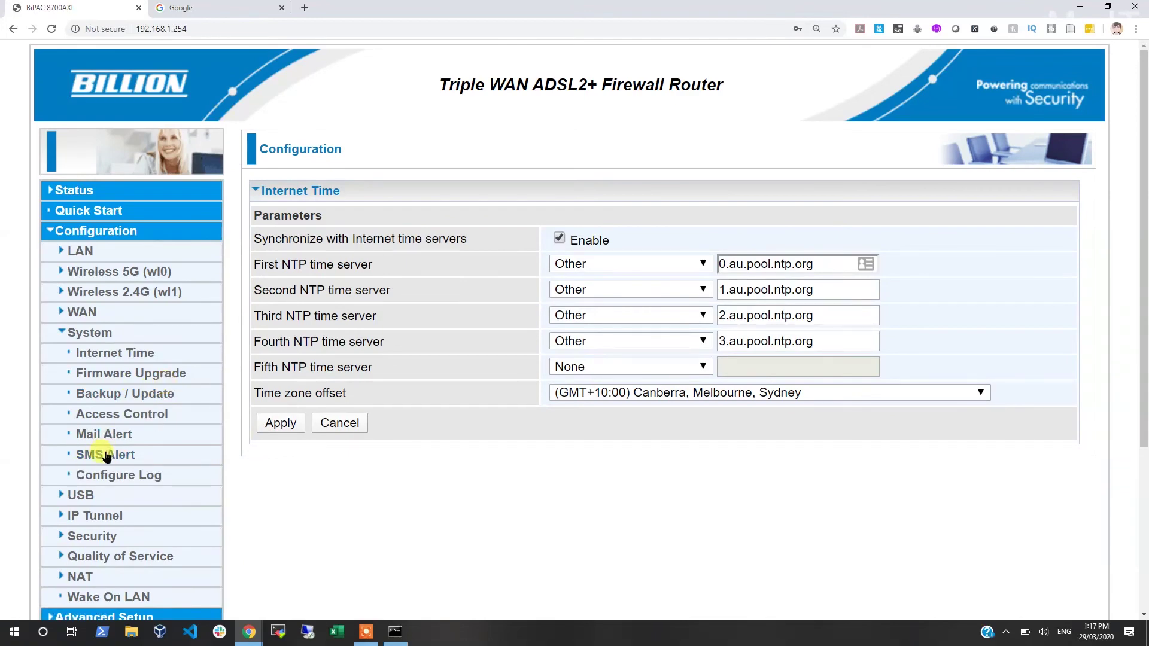
Step: From the Backup / Update page, save the router settings as billion-modem-home.conf in C:\Data\Backups
{"action": "scroll", "coordinate": [147, 488], "scroll_direction": "down", "scroll_amount": 2}
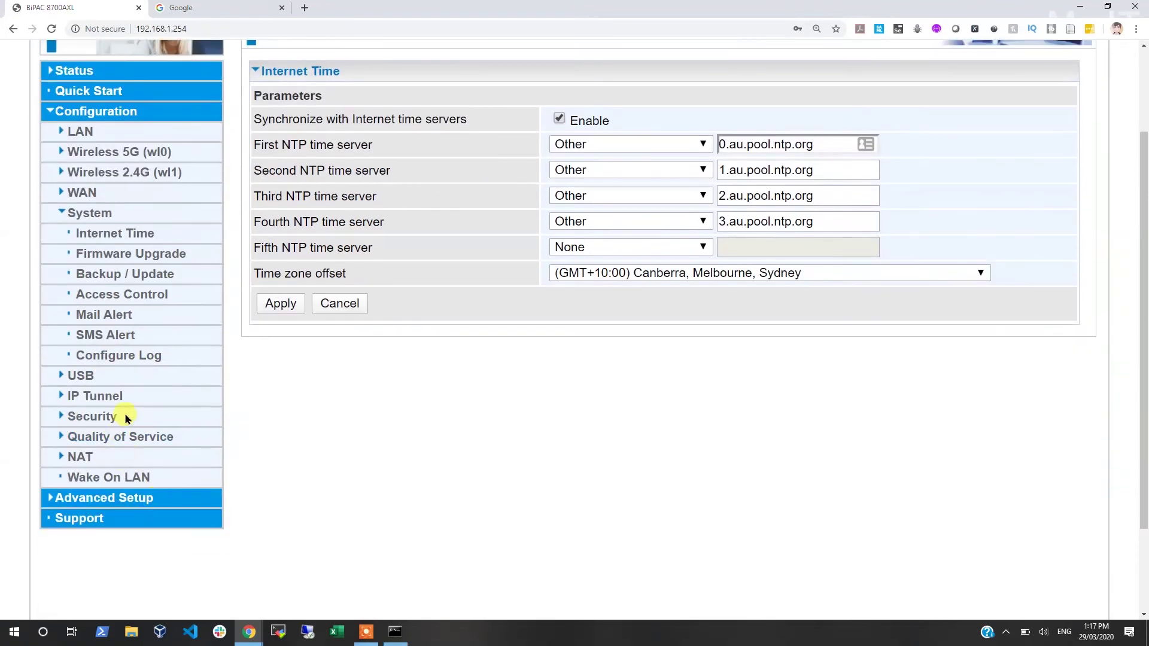
{"action": "left_click", "coordinate": [147, 275]}
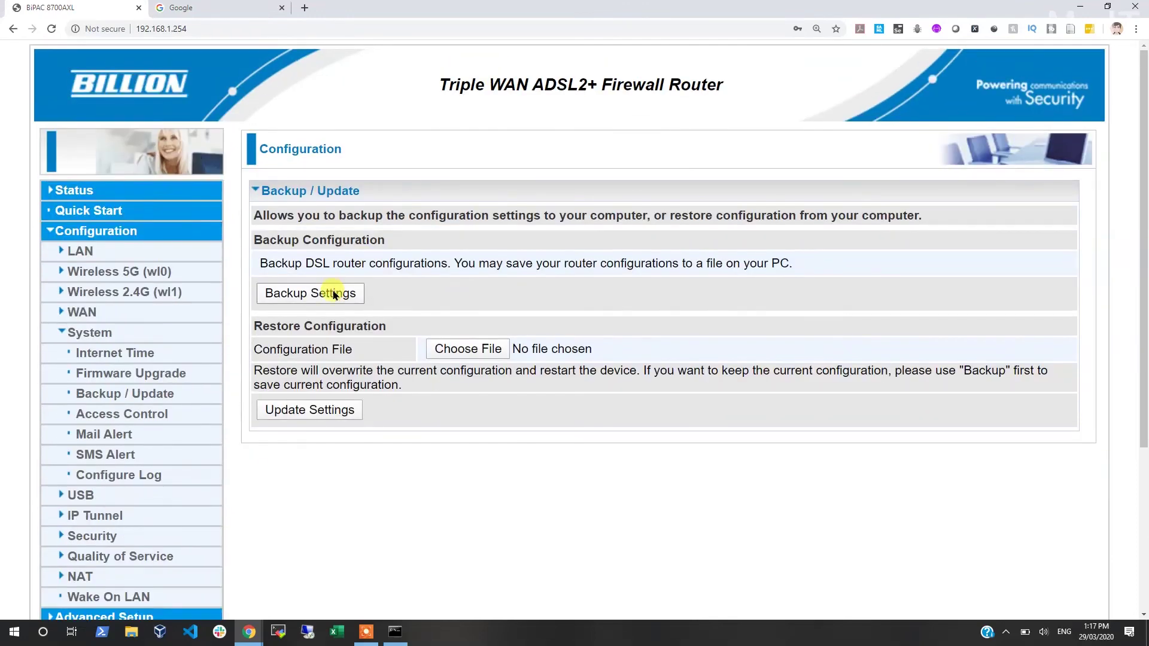
{"action": "left_click", "coordinate": [311, 293]}
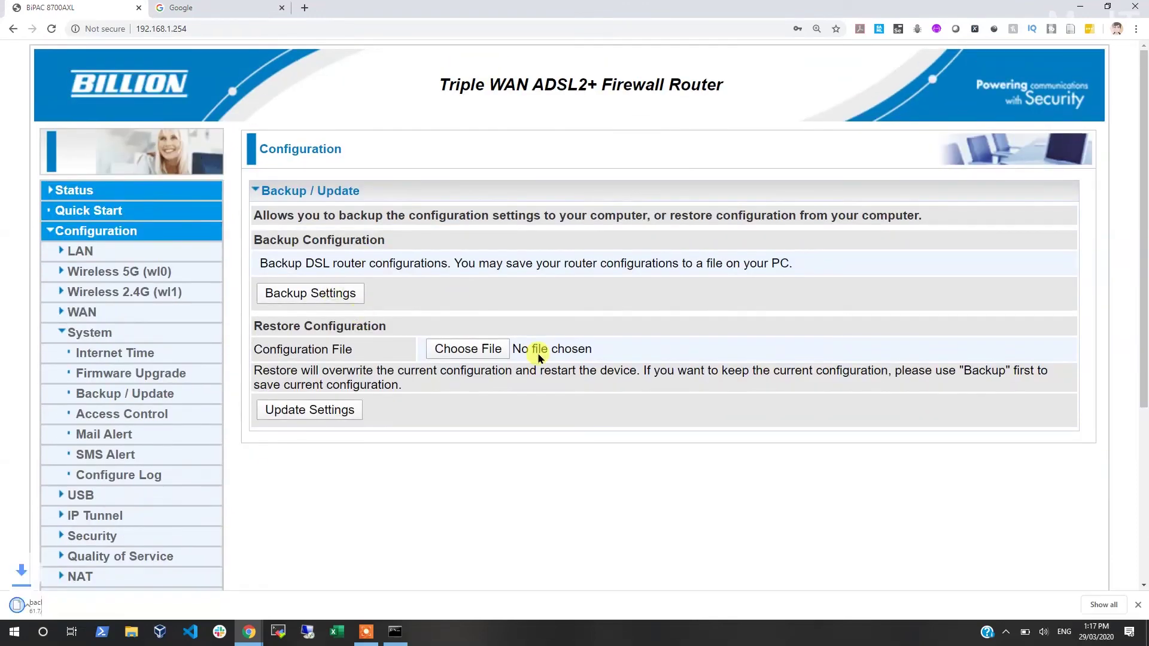
{"action": "key", "text": "alt+Tab"}
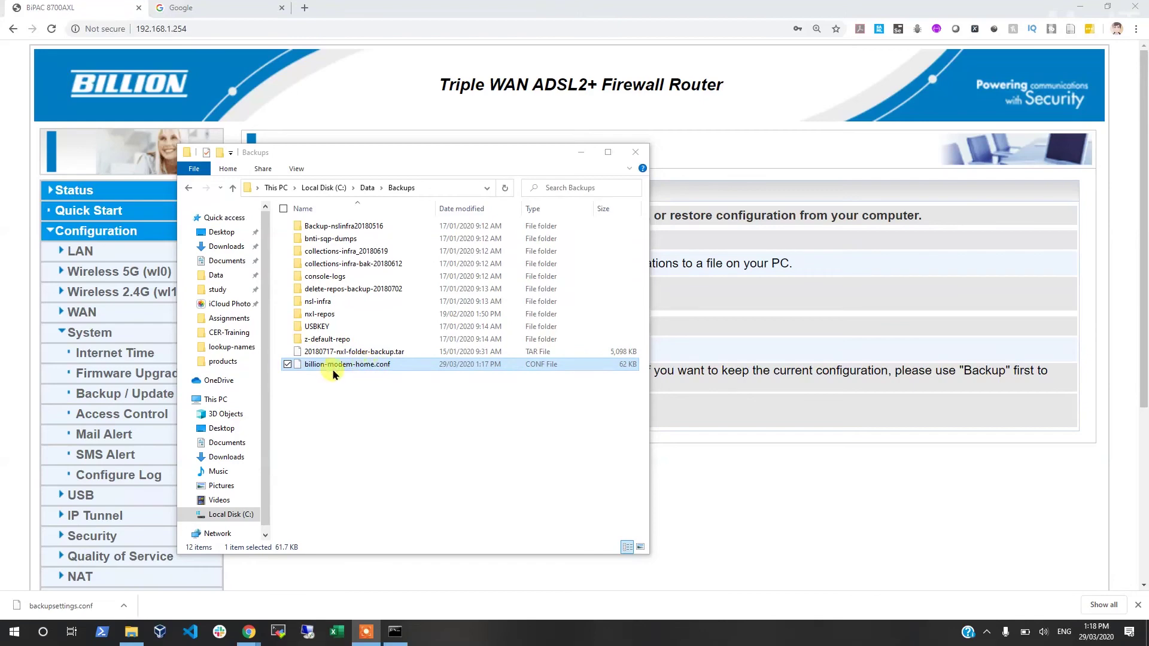
Step: Return to the router's Backup / Update page and scroll to its Restore Configuration section
{"action": "left_click", "coordinate": [380, 588]}
{"action": "scroll", "coordinate": [387, 568], "scroll_direction": "down", "scroll_amount": 4}
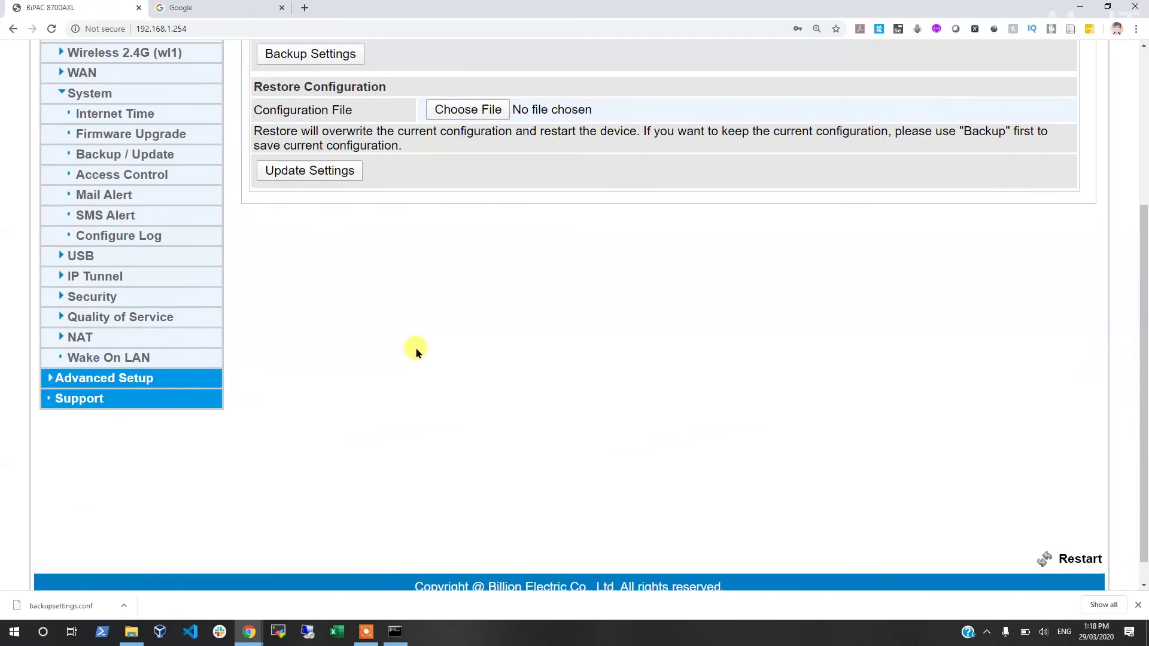
Step: Dismiss the download notice and reboot the router with Current Settings from the footer's Restart page
{"action": "left_click", "coordinate": [1138, 605]}
{"action": "scroll", "coordinate": [501, 319], "scroll_direction": "up", "scroll_amount": 4}
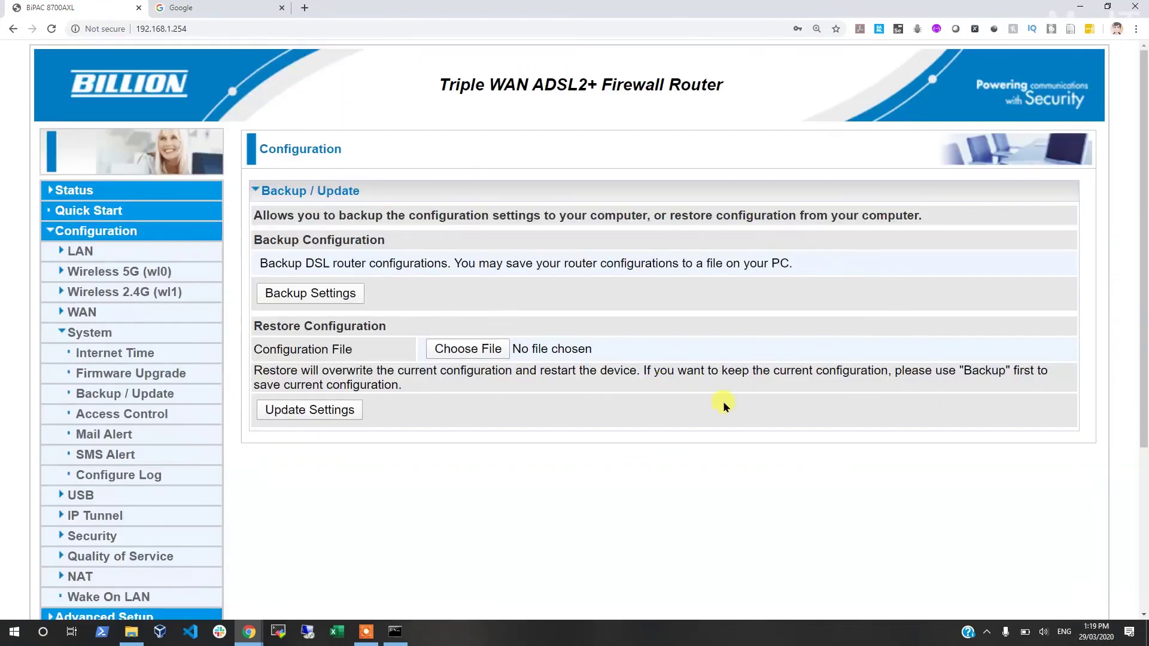
{"action": "scroll", "coordinate": [778, 431], "scroll_direction": "down", "scroll_amount": 4}
{"action": "left_click", "coordinate": [1085, 561]}
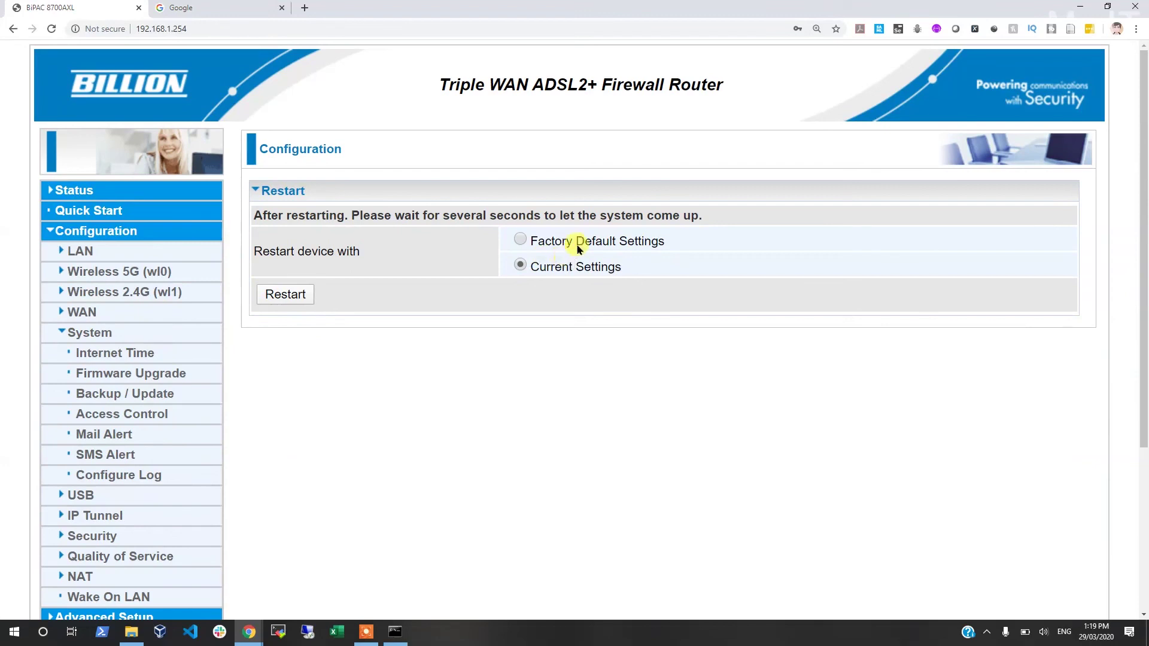
{"action": "left_click", "coordinate": [266, 292]}
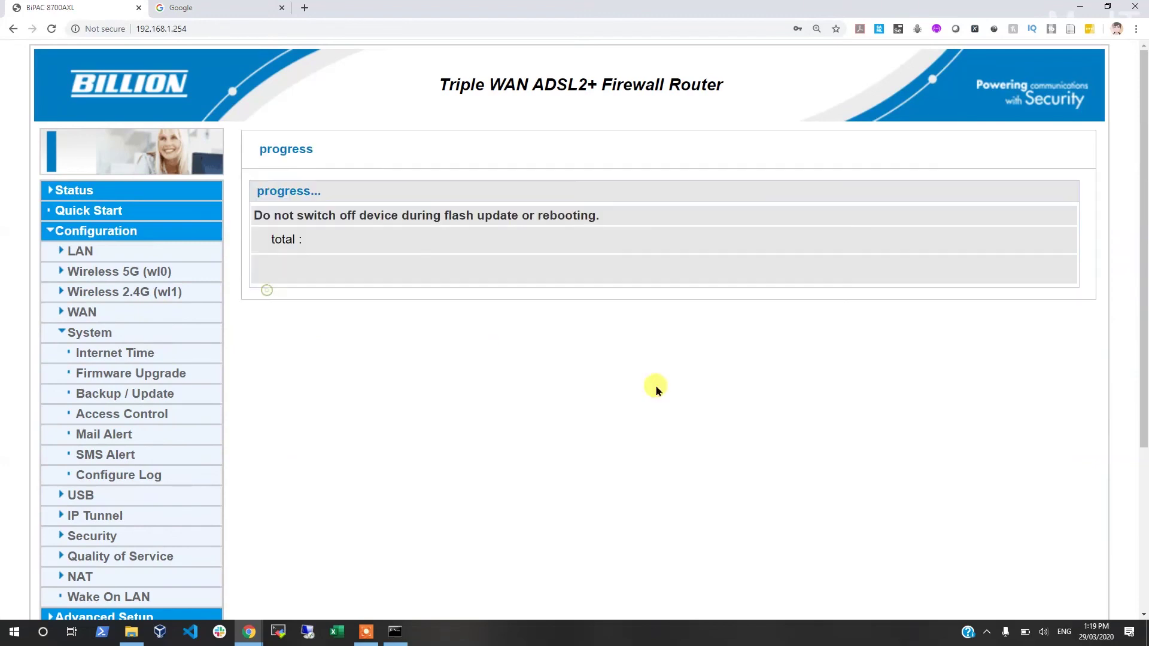